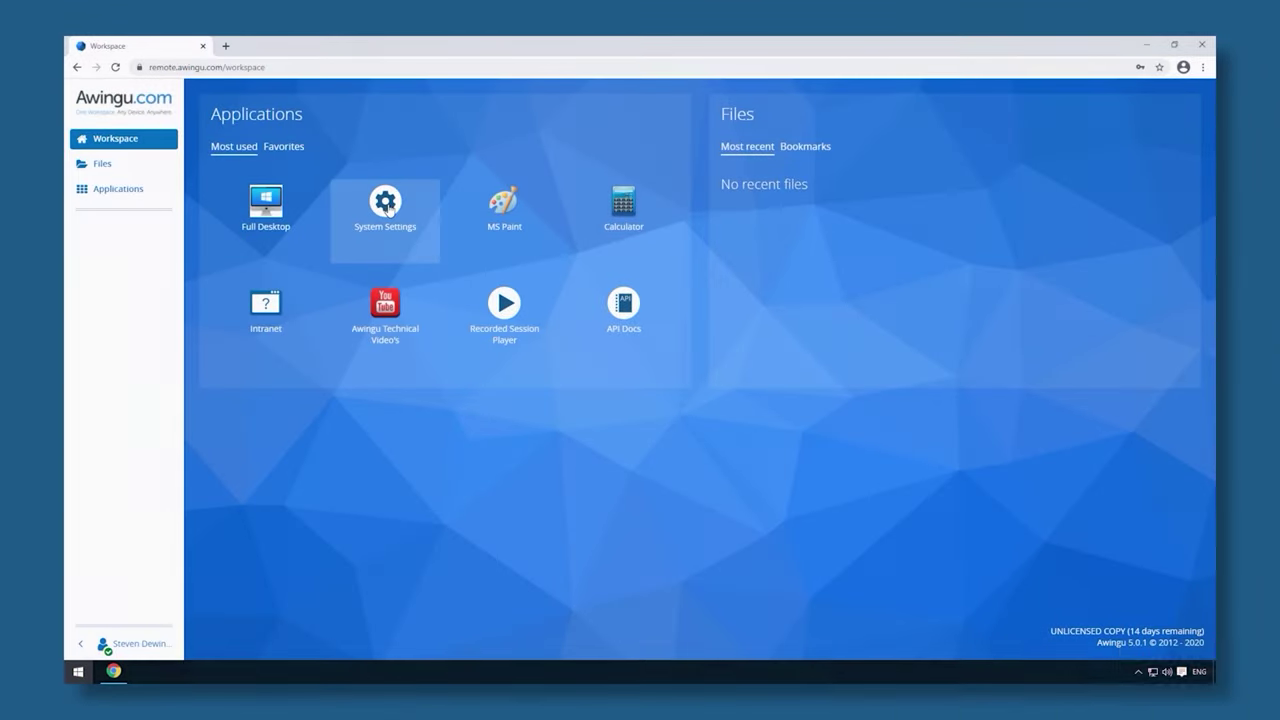
Step: Open System Settings from the workspace and go to the Branding configuration
left_click(387, 205)
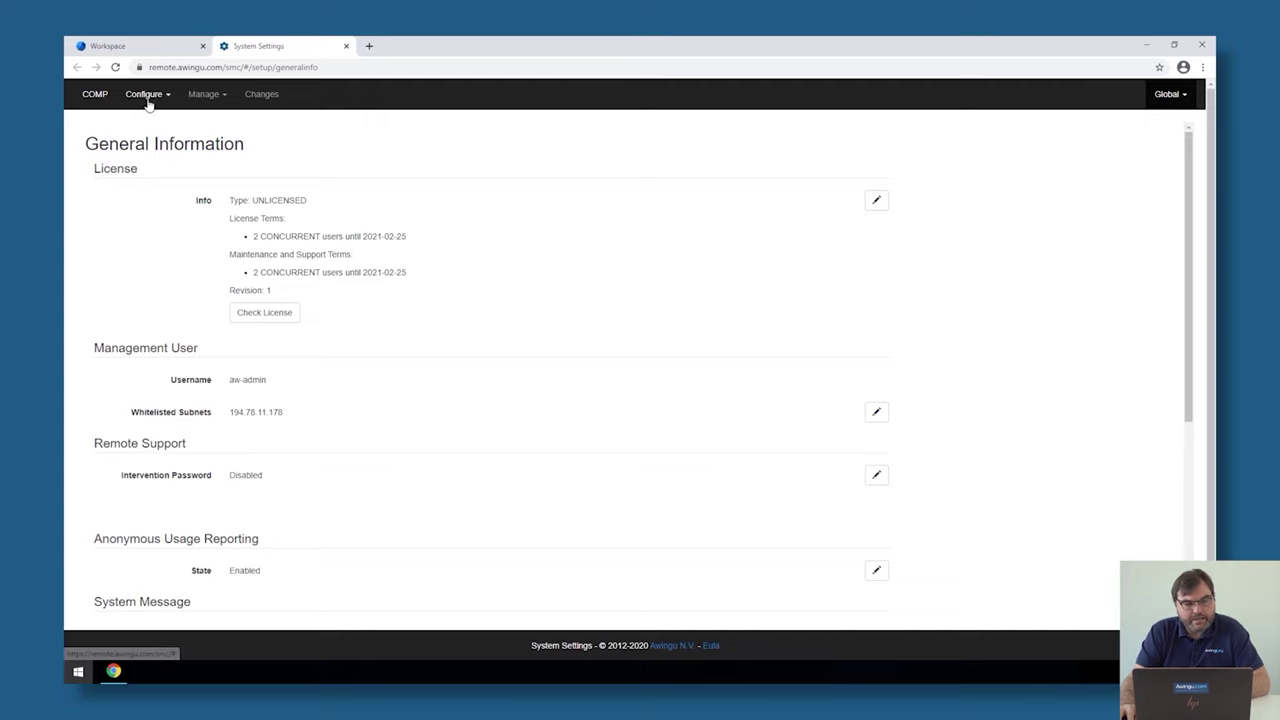
left_click(147, 96)
left_click(155, 126)
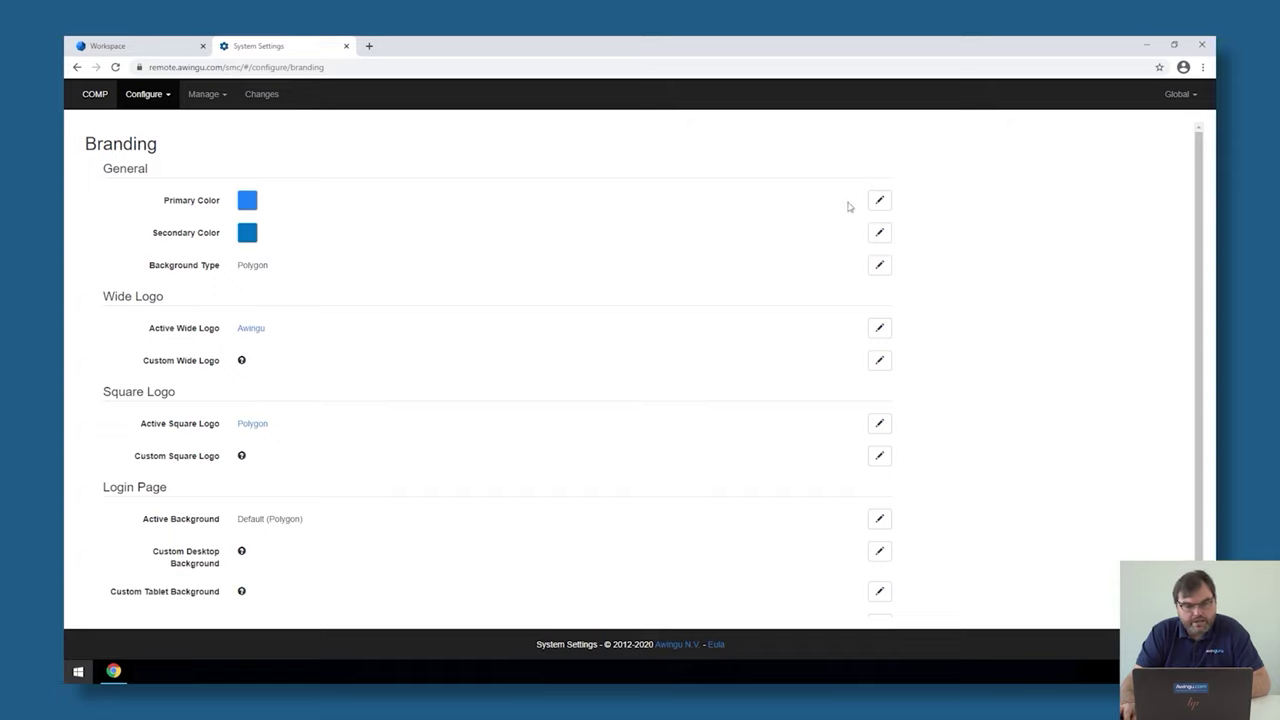
Step: Set the branding's primary color to a dark green and apply it
left_click(880, 202)
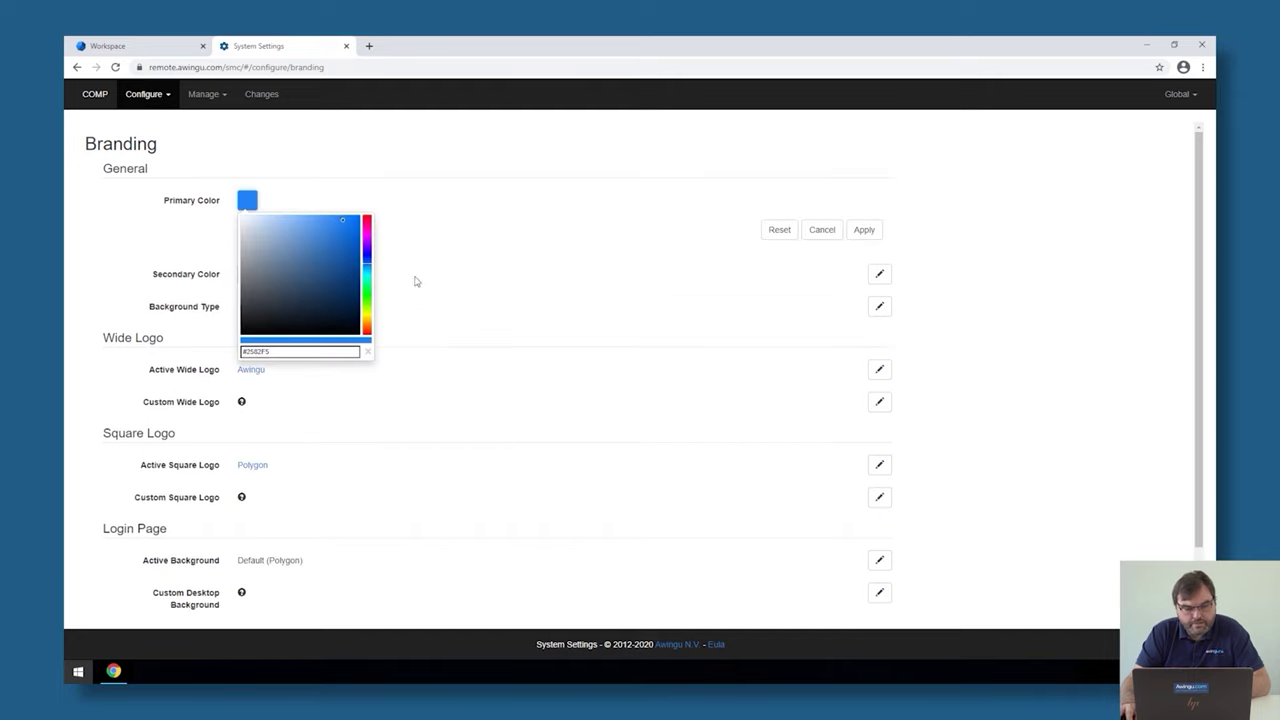
left_click_drag(368, 290, 368, 297)
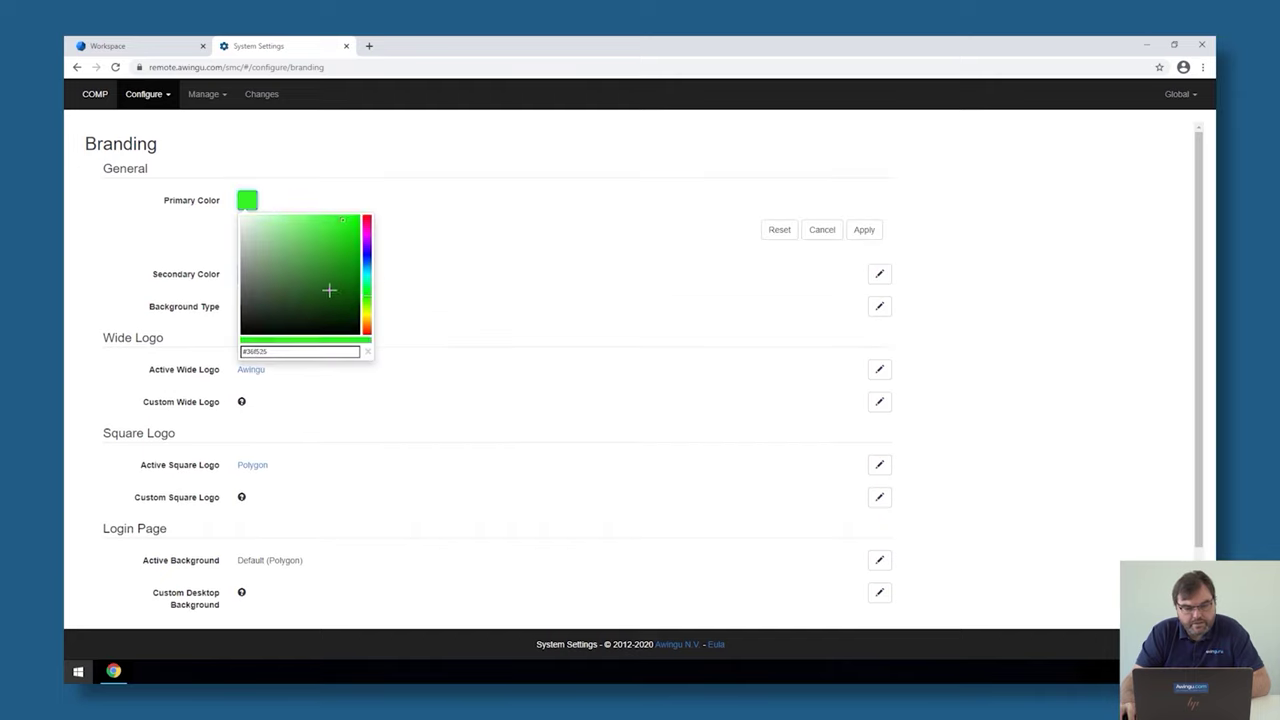
left_click(329, 290)
left_click(321, 277)
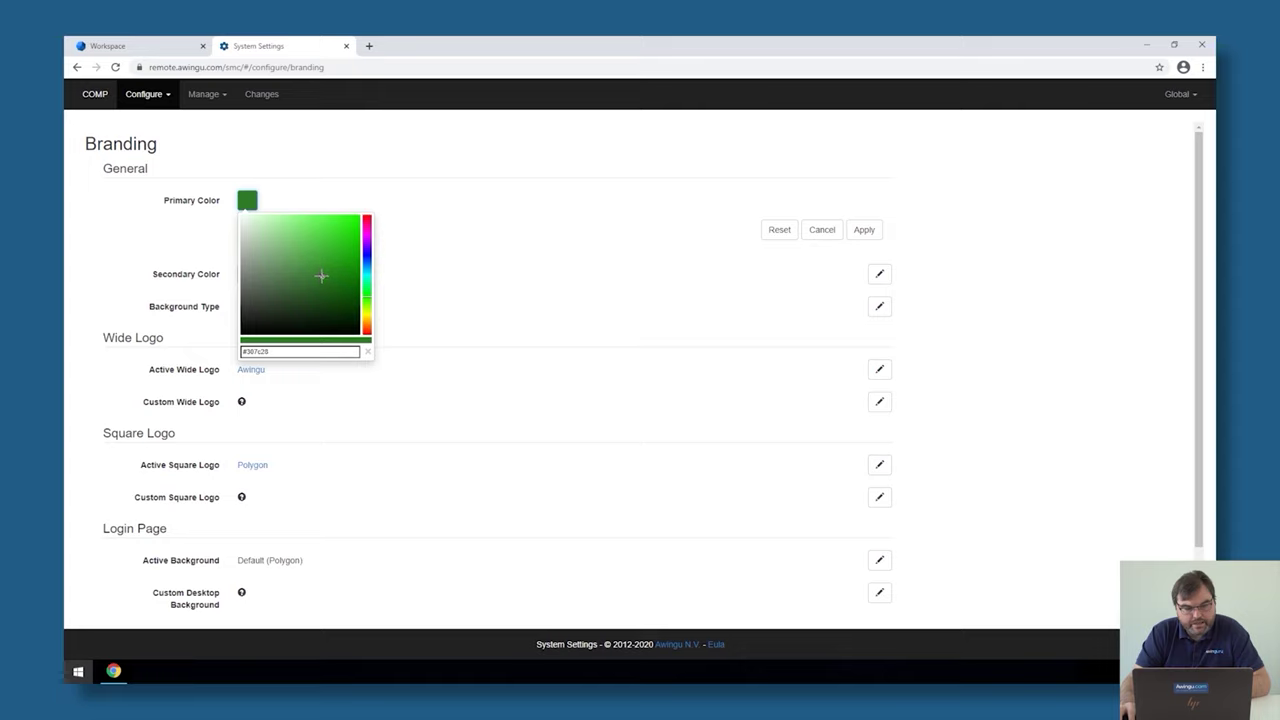
left_click(325, 273)
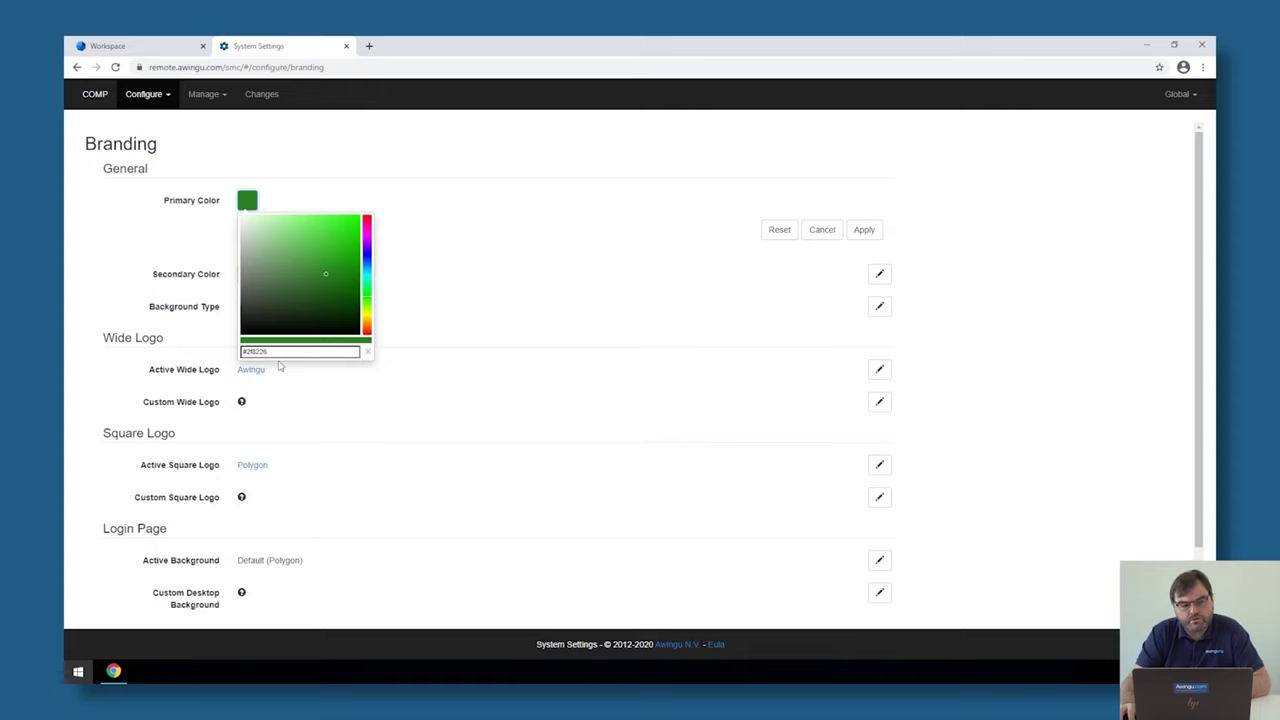
left_click(864, 230)
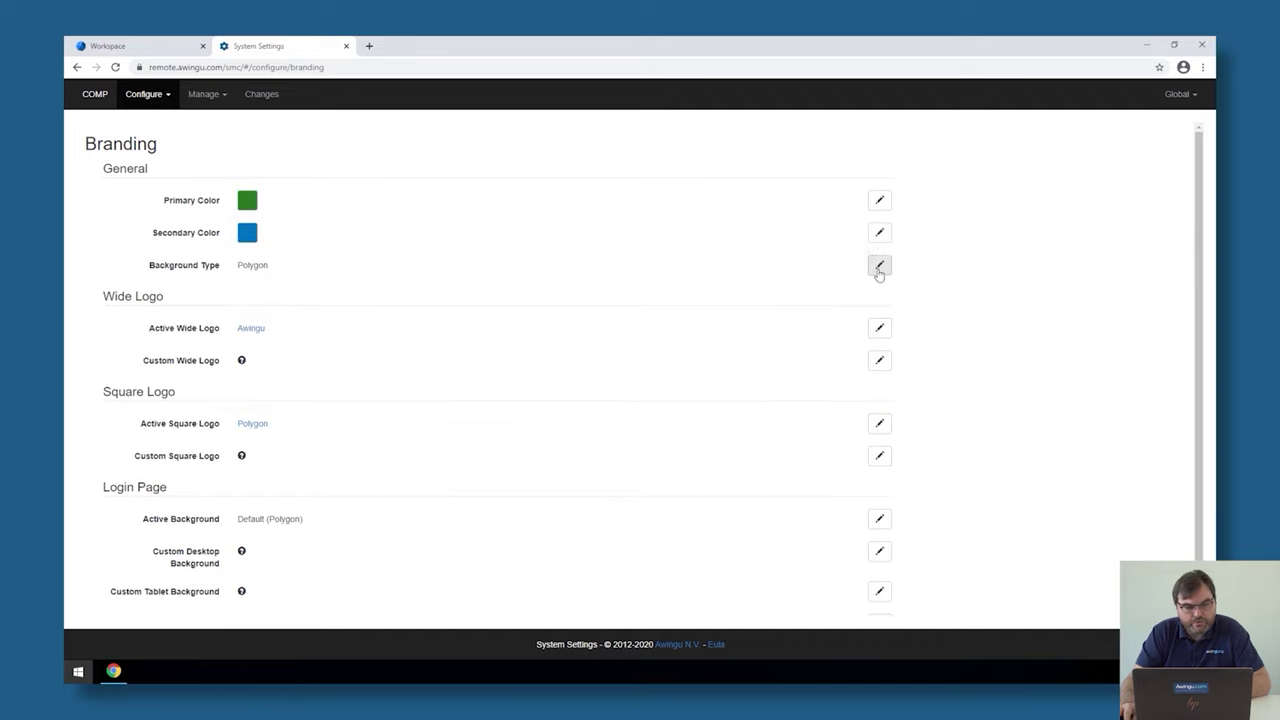
Step: Set the branding's secondary color to a light greyish blue and apply it
left_click(879, 232)
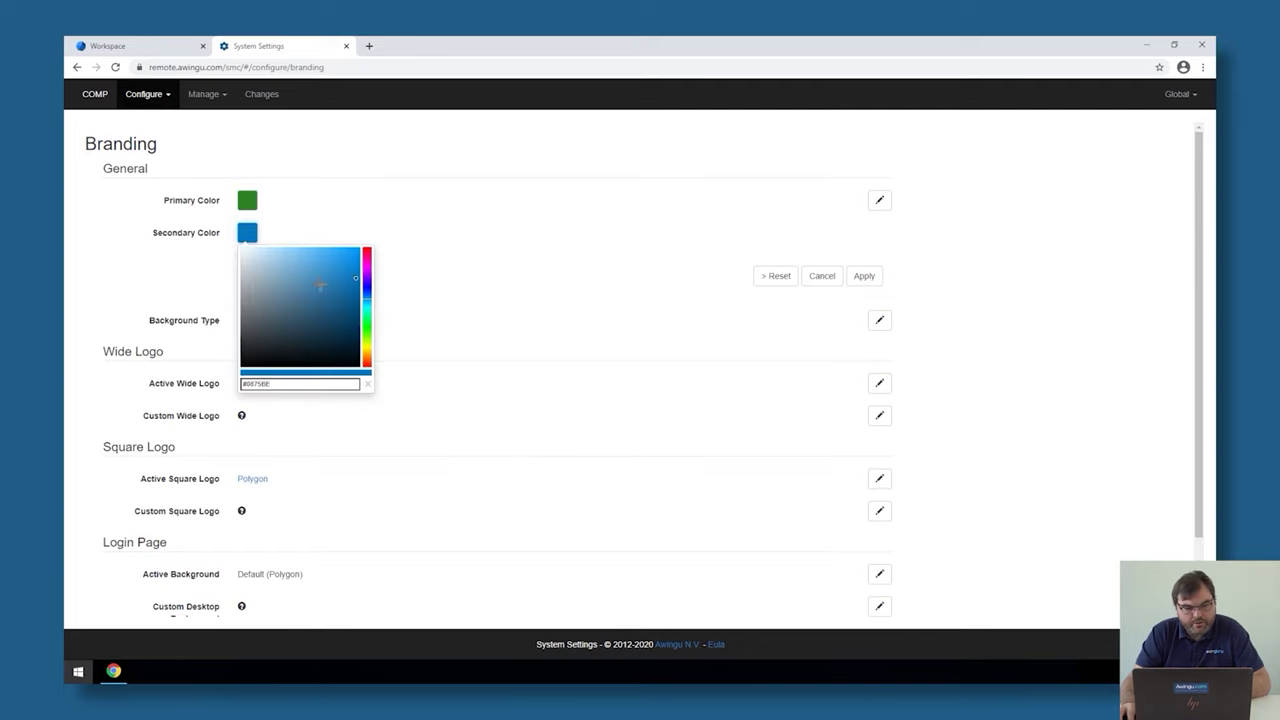
left_click_drag(289, 273, 262, 270)
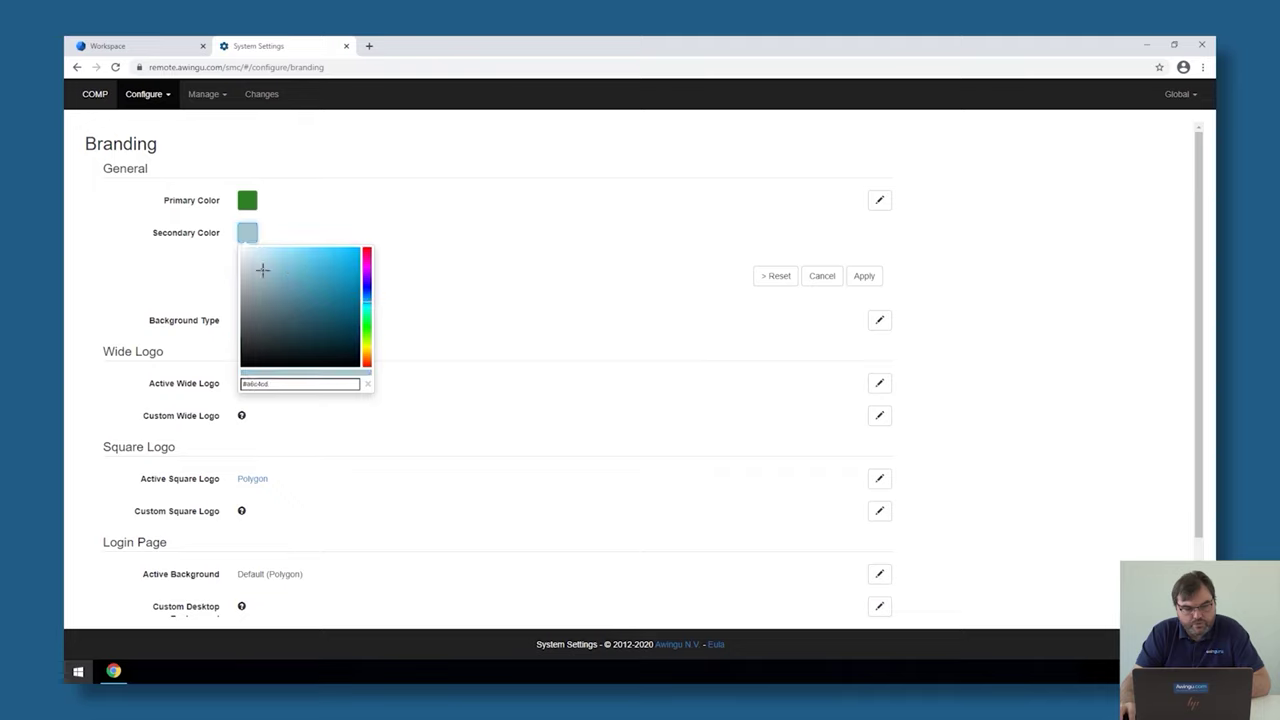
left_click(866, 279)
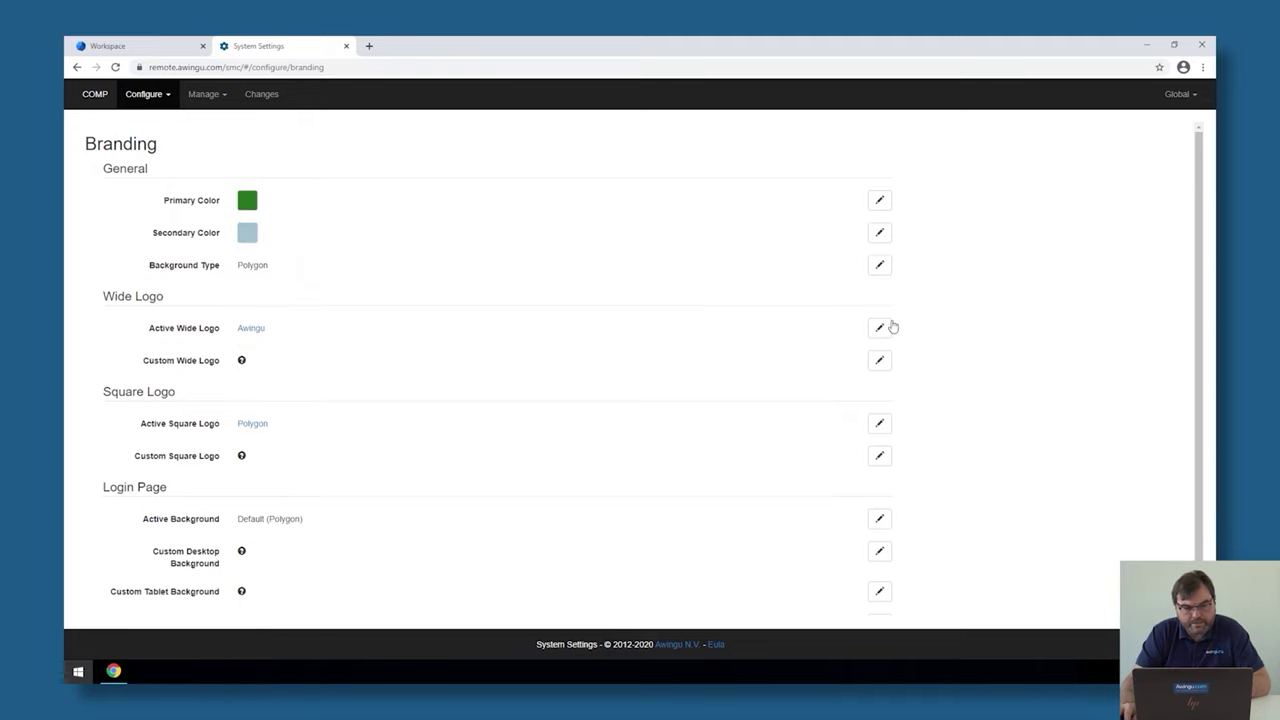
Step: Reload the workspace page to check the new primary and secondary colors, and return to the branding settings
left_click(170, 45)
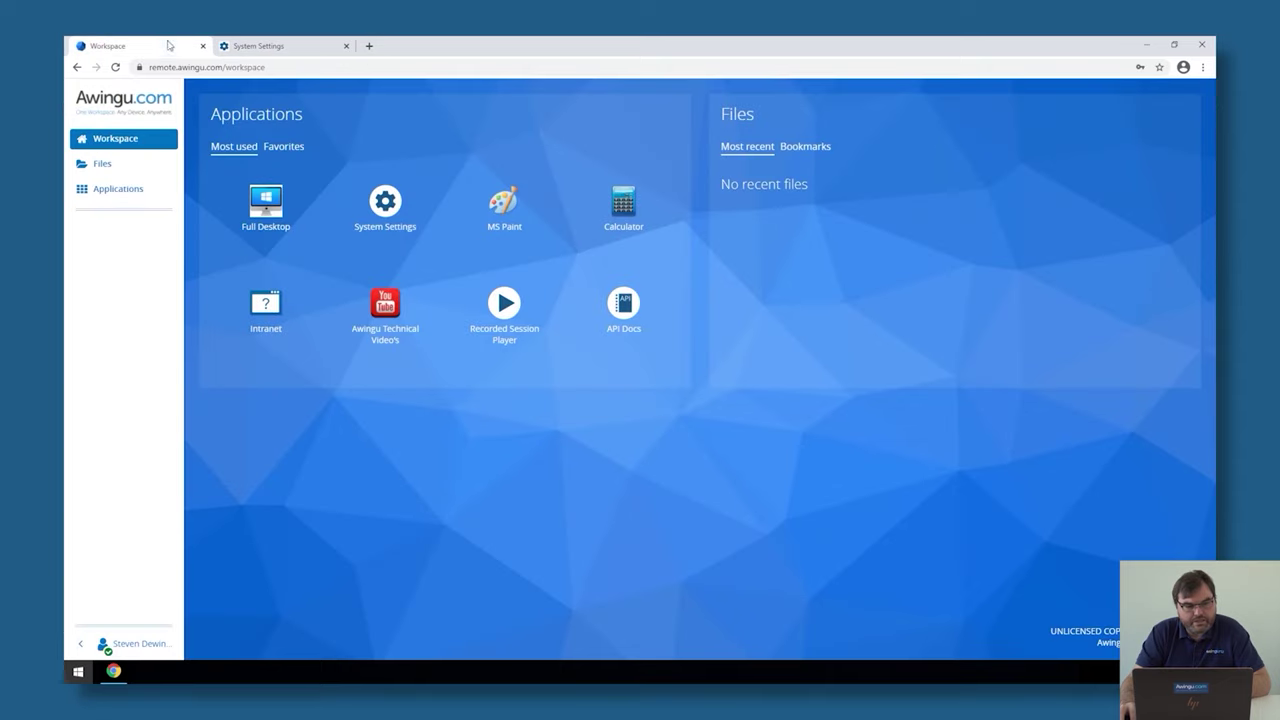
left_click(116, 68)
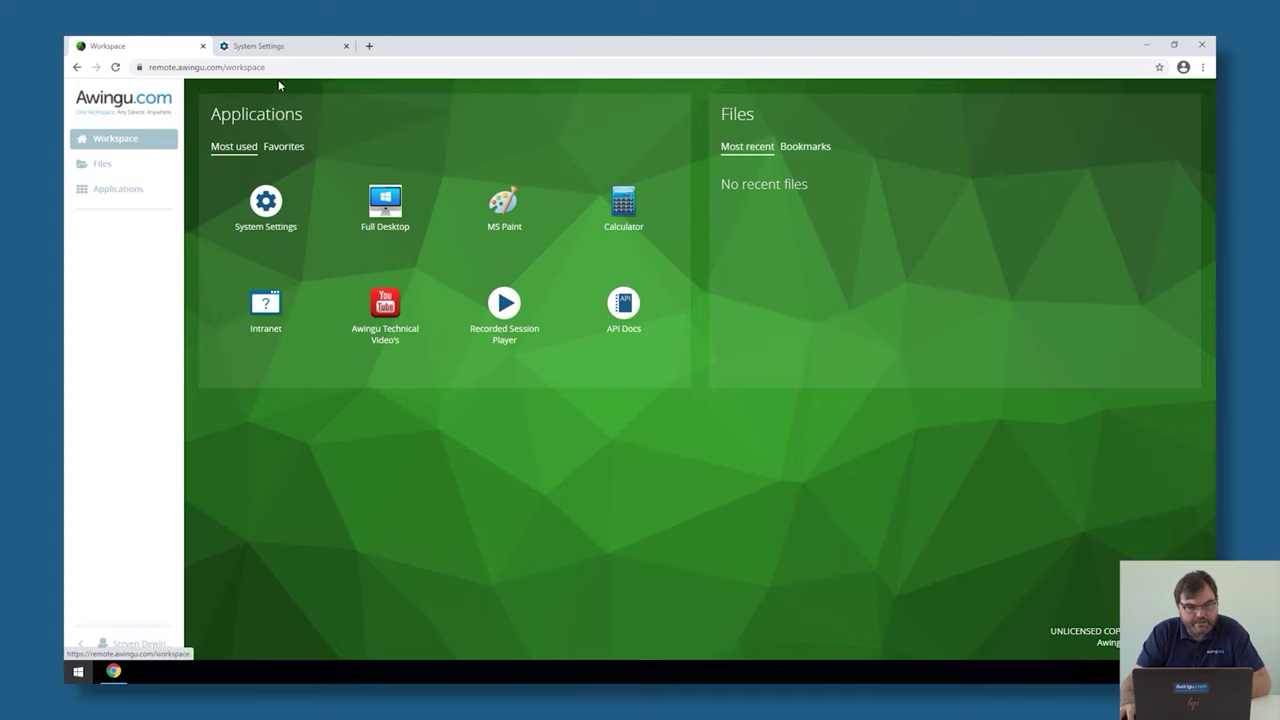
left_click(277, 50)
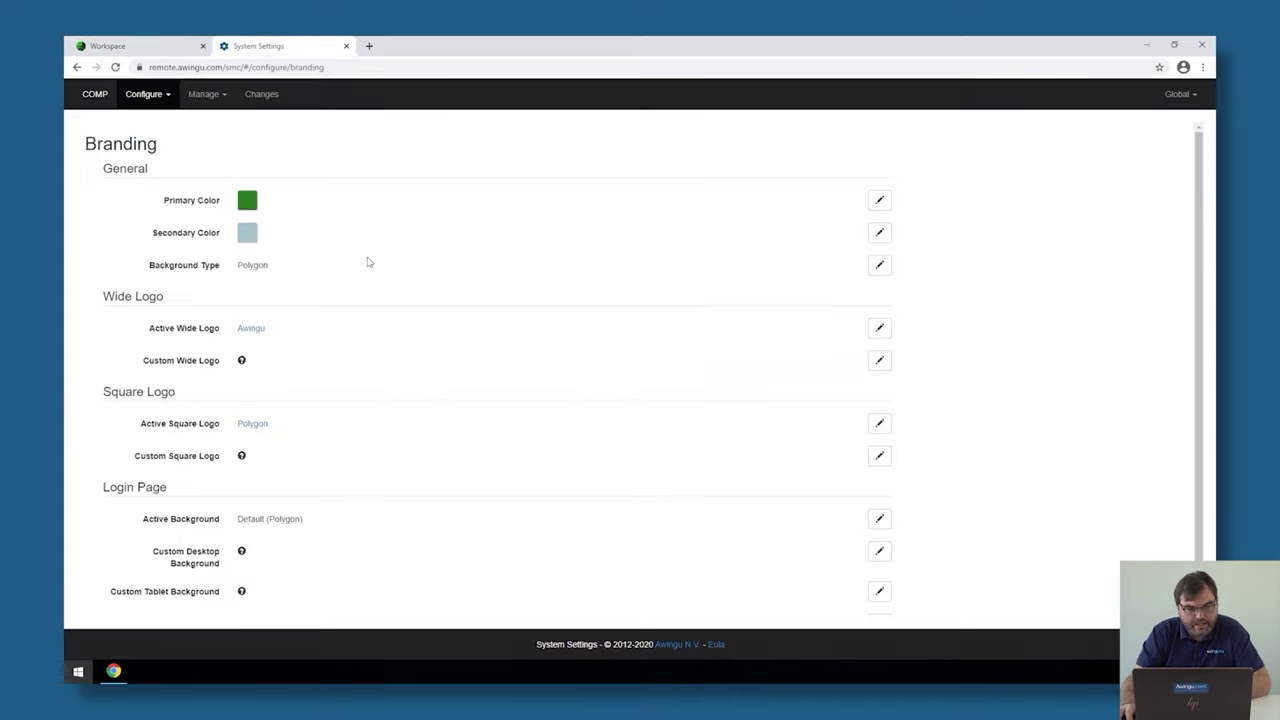
left_click(196, 50)
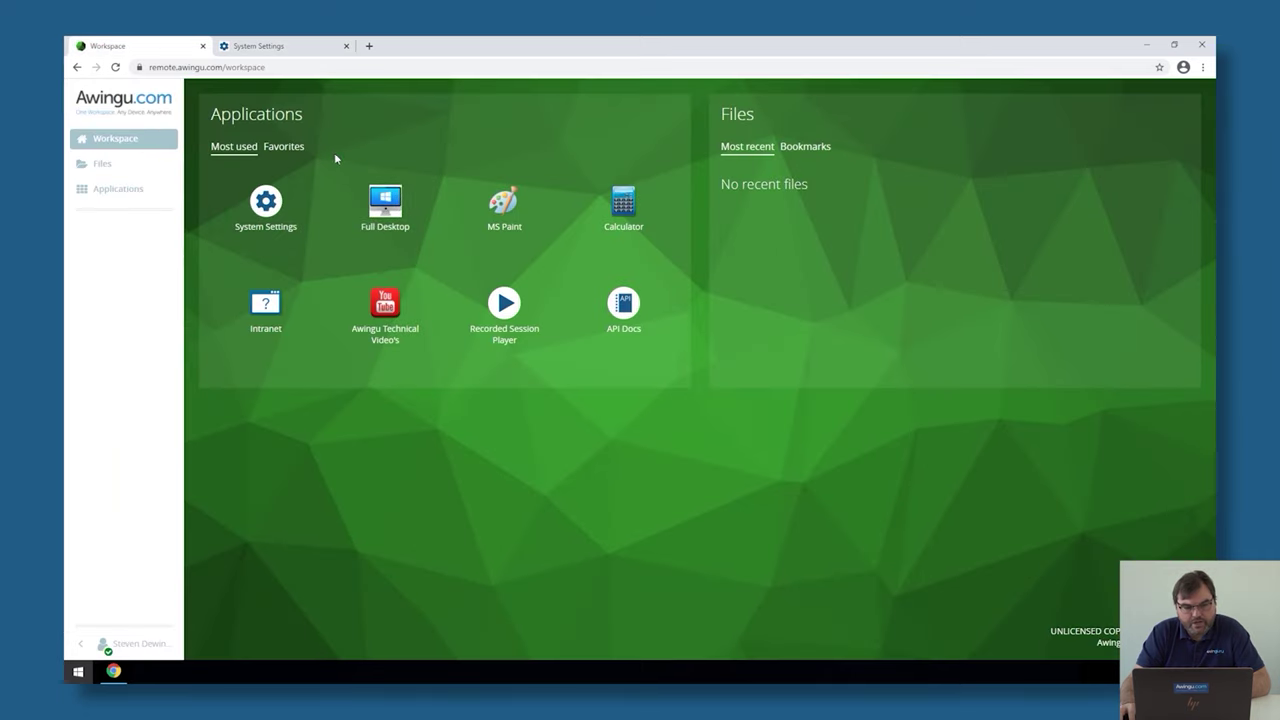
left_click(294, 55)
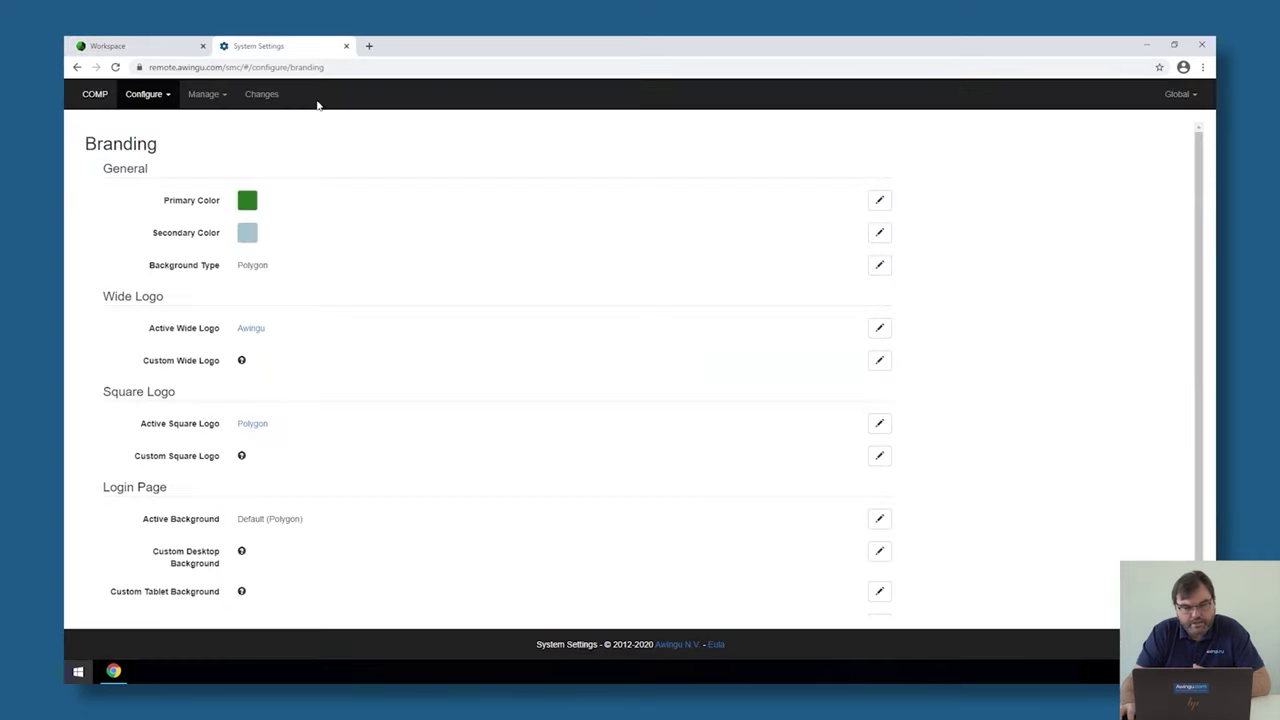
Step: Set the background type to Plain Color and reload the workspace page to check the result
left_click(882, 274)
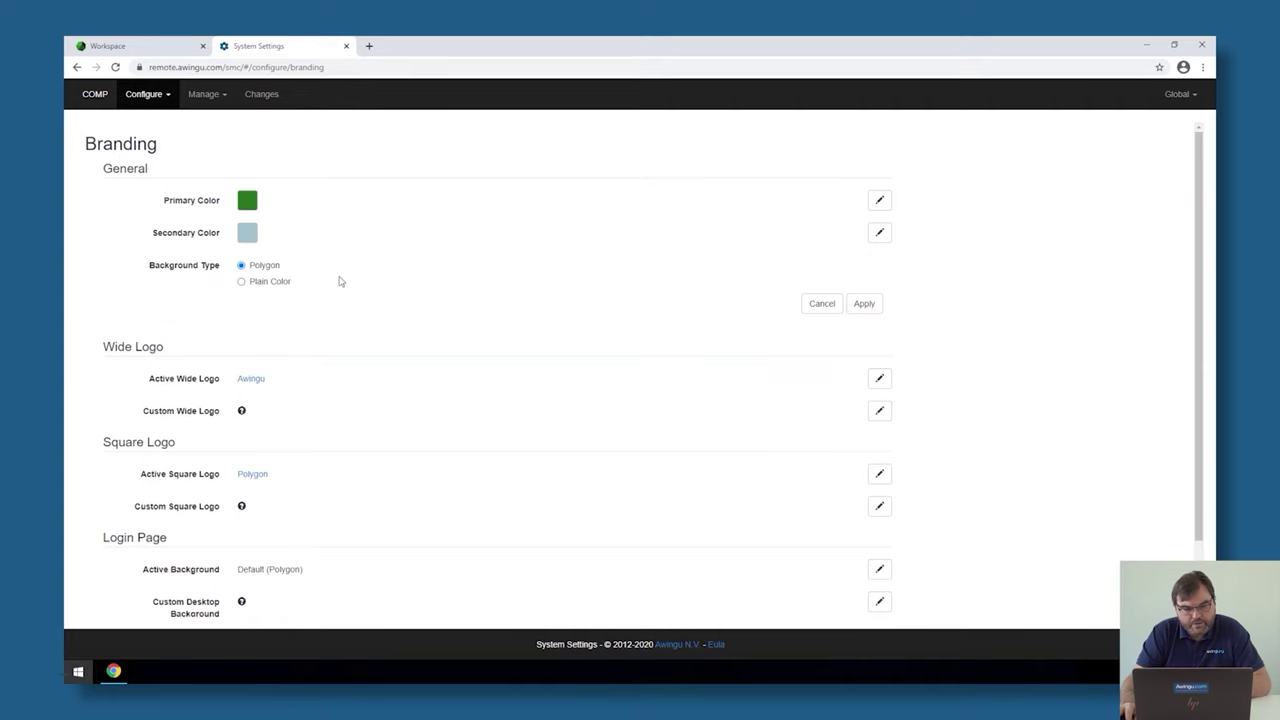
left_click(266, 282)
left_click(864, 305)
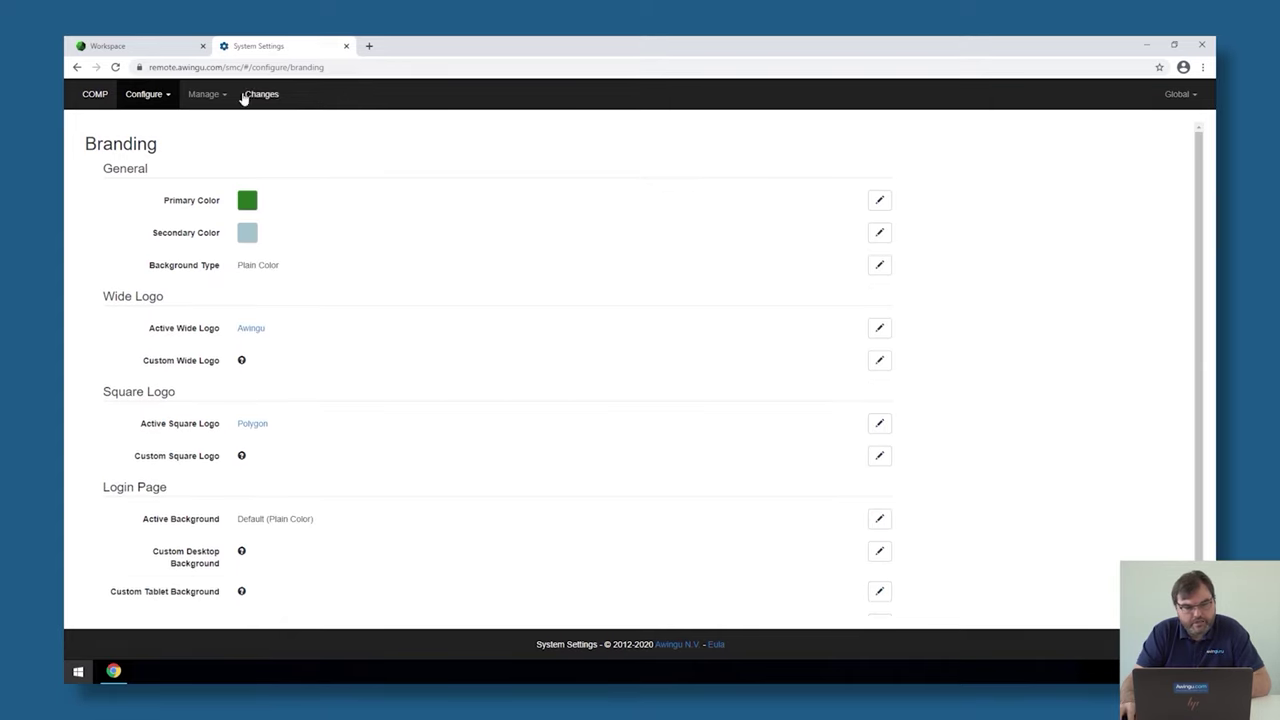
left_click(150, 47)
left_click(116, 68)
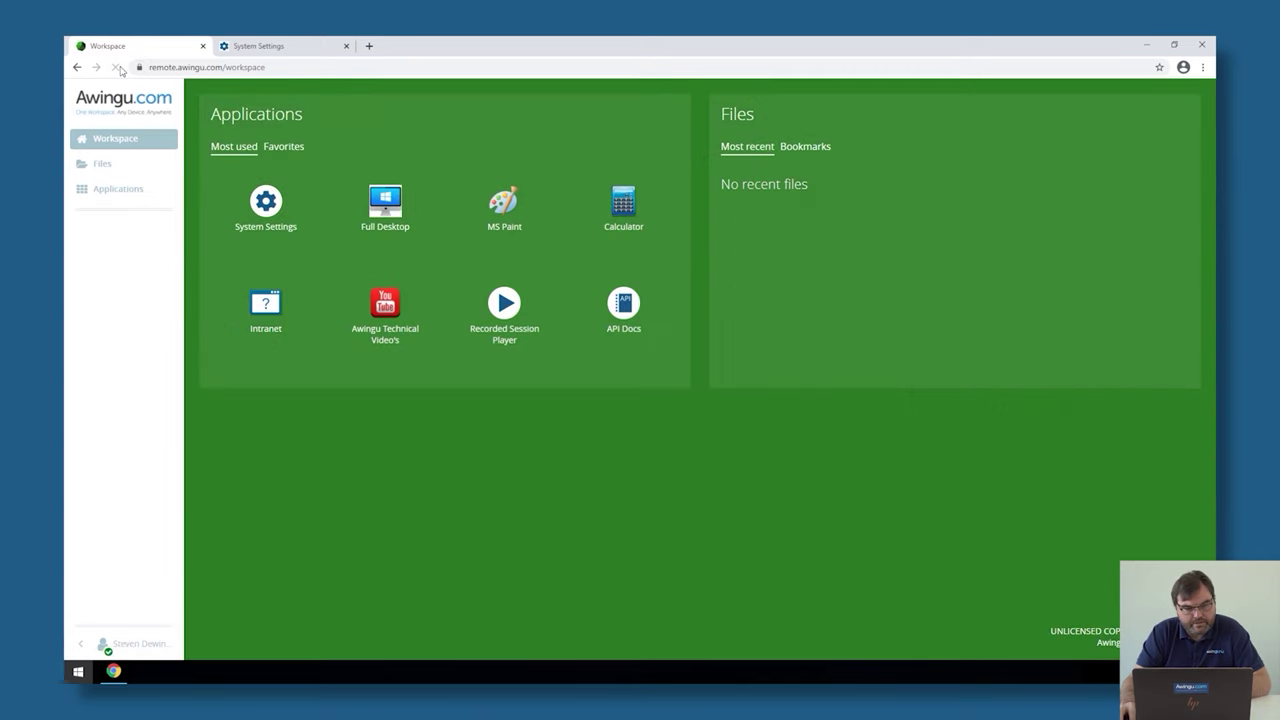
left_click(250, 48)
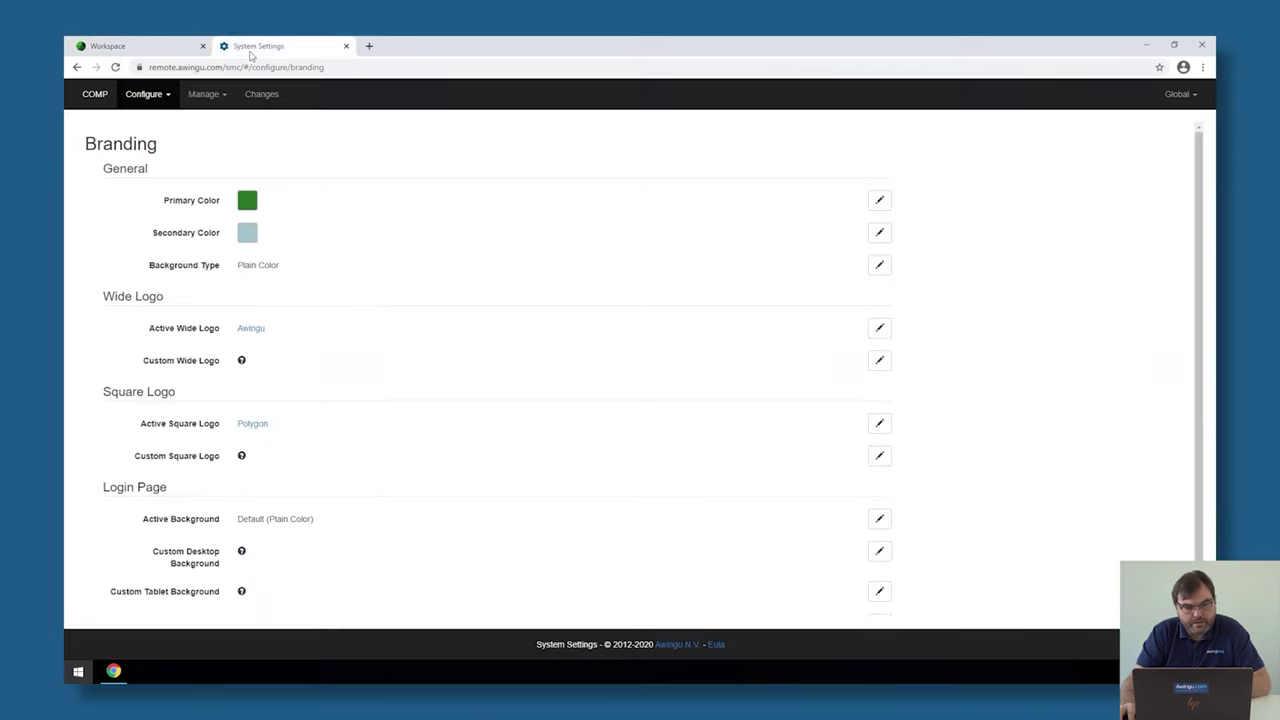
Step: Set the background type back to Polygon and apply it
left_click(880, 268)
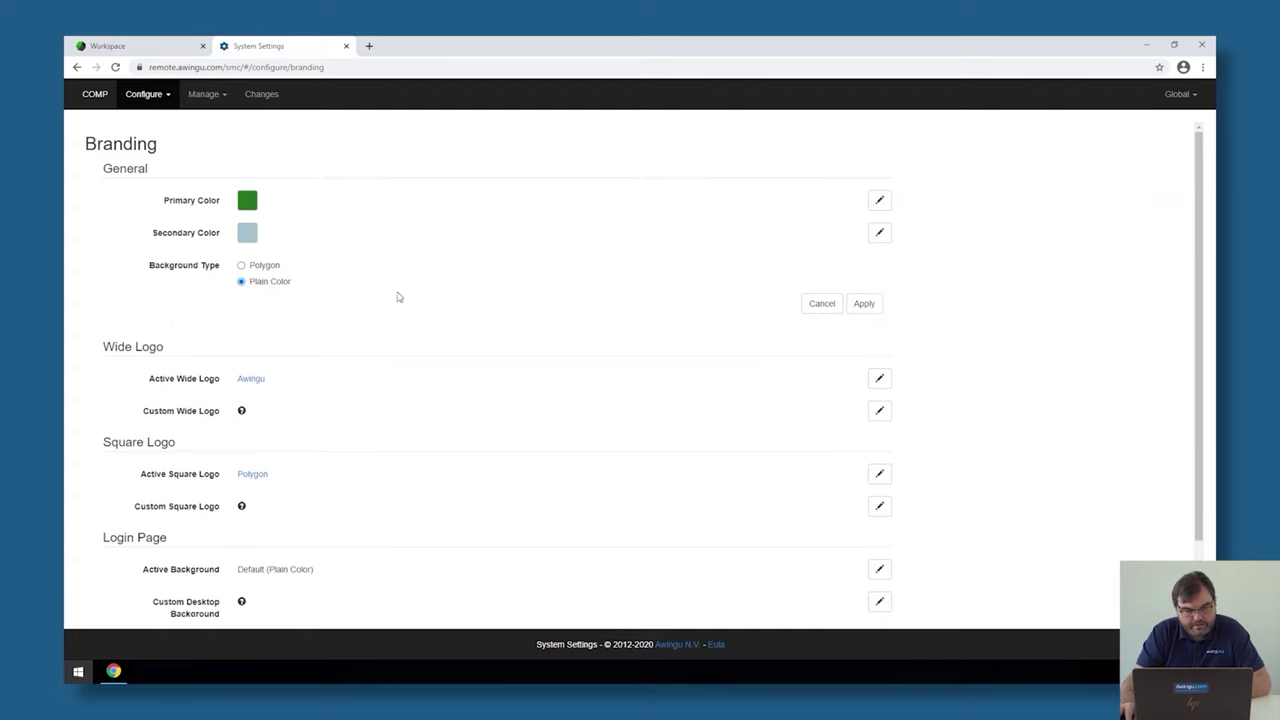
left_click(272, 270)
left_click(860, 305)
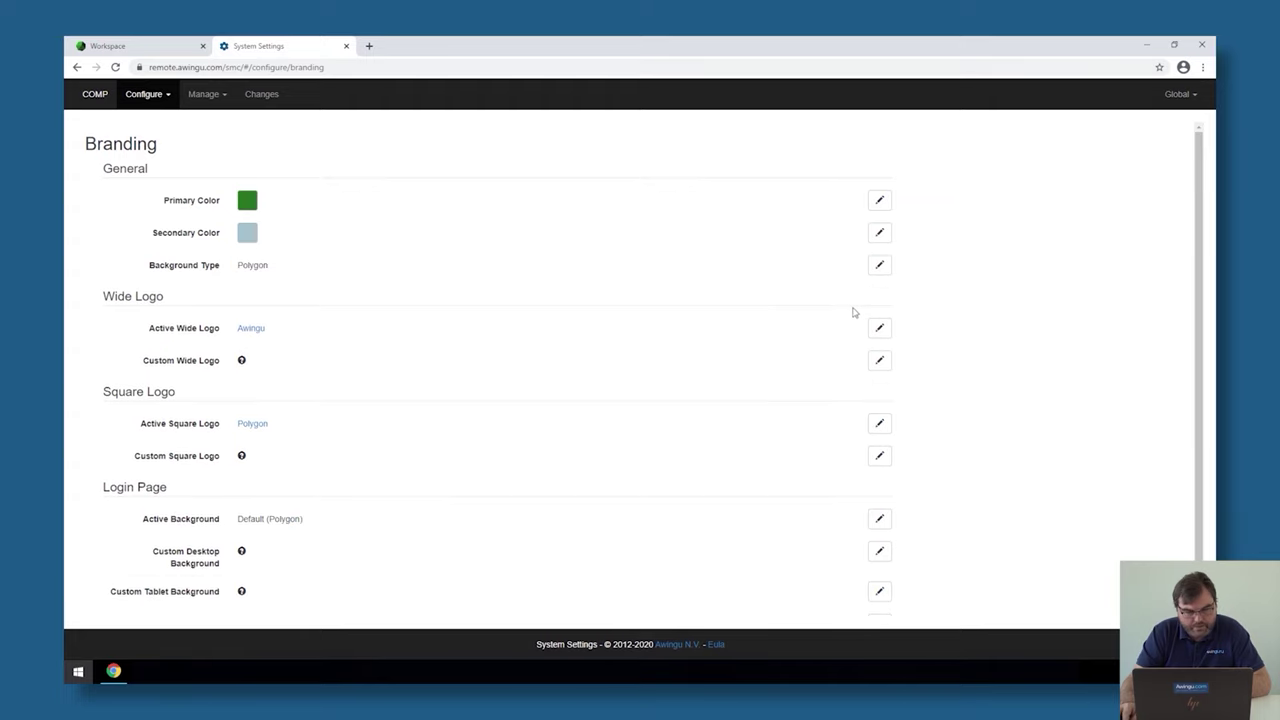
Step: Collapse and re-expand the workspace sidebar to compare the square logo with the wide logo
left_click(165, 47)
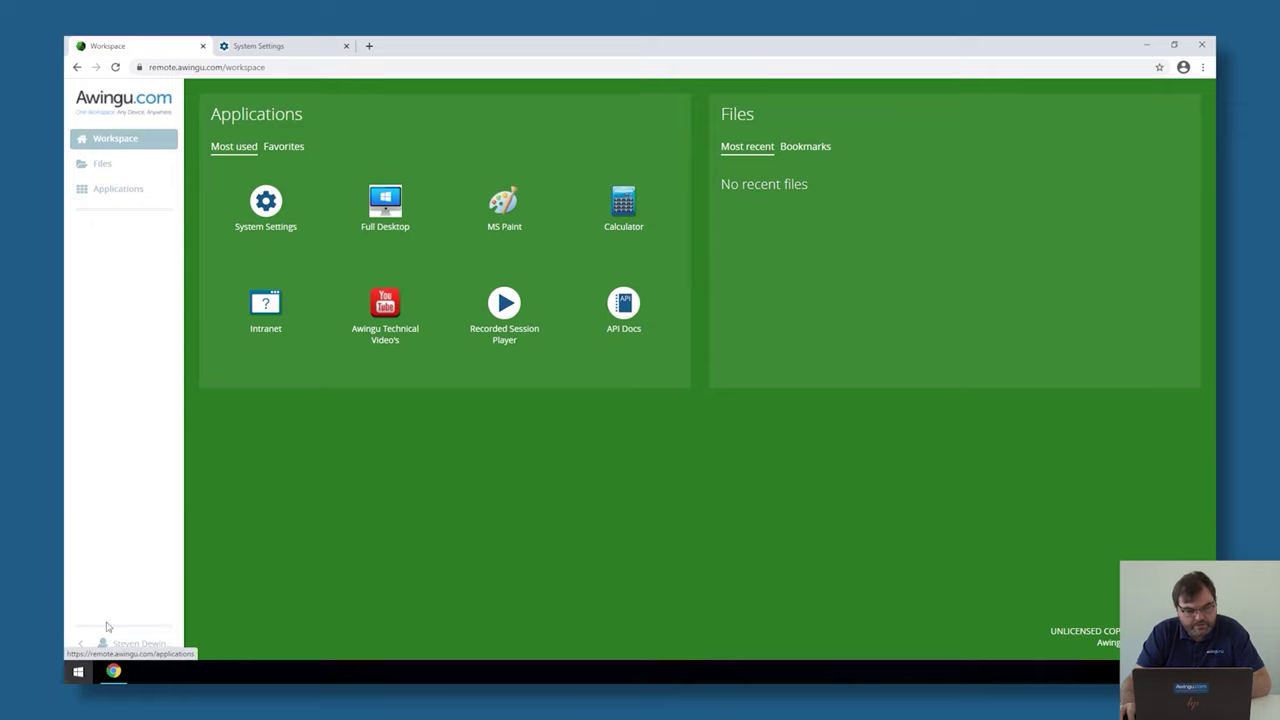
left_click(82, 647)
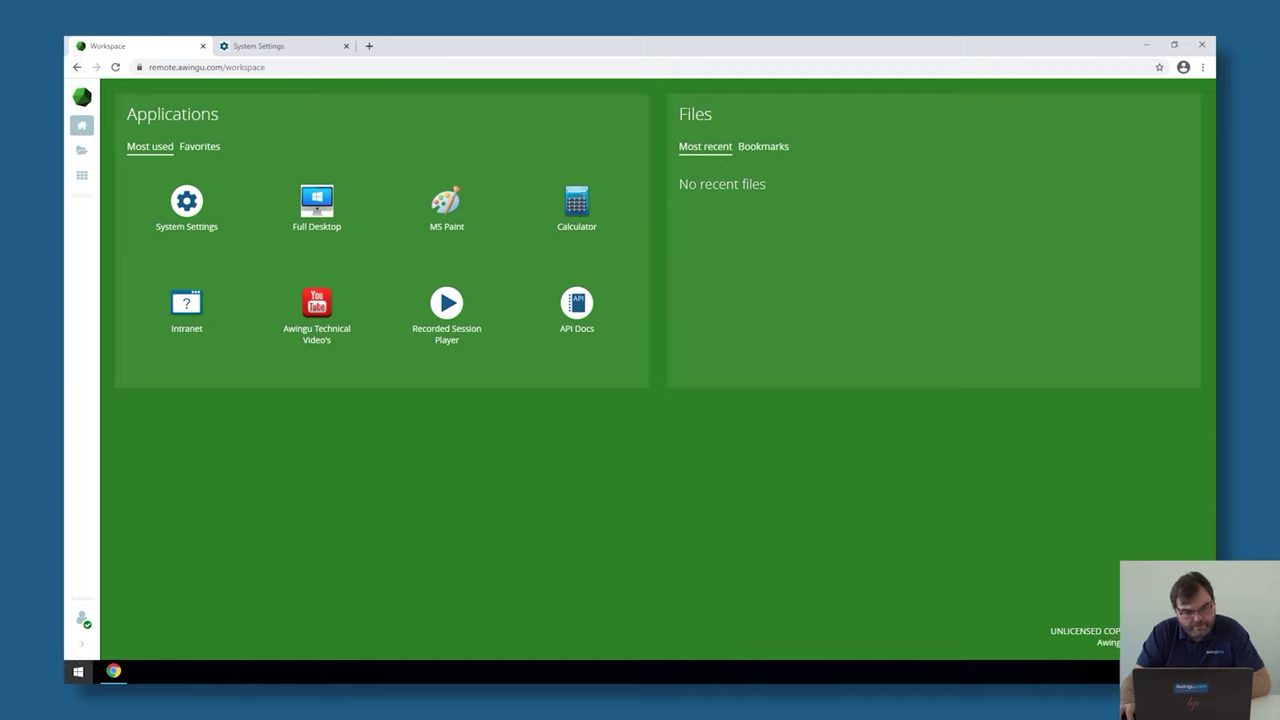
left_click(80, 645)
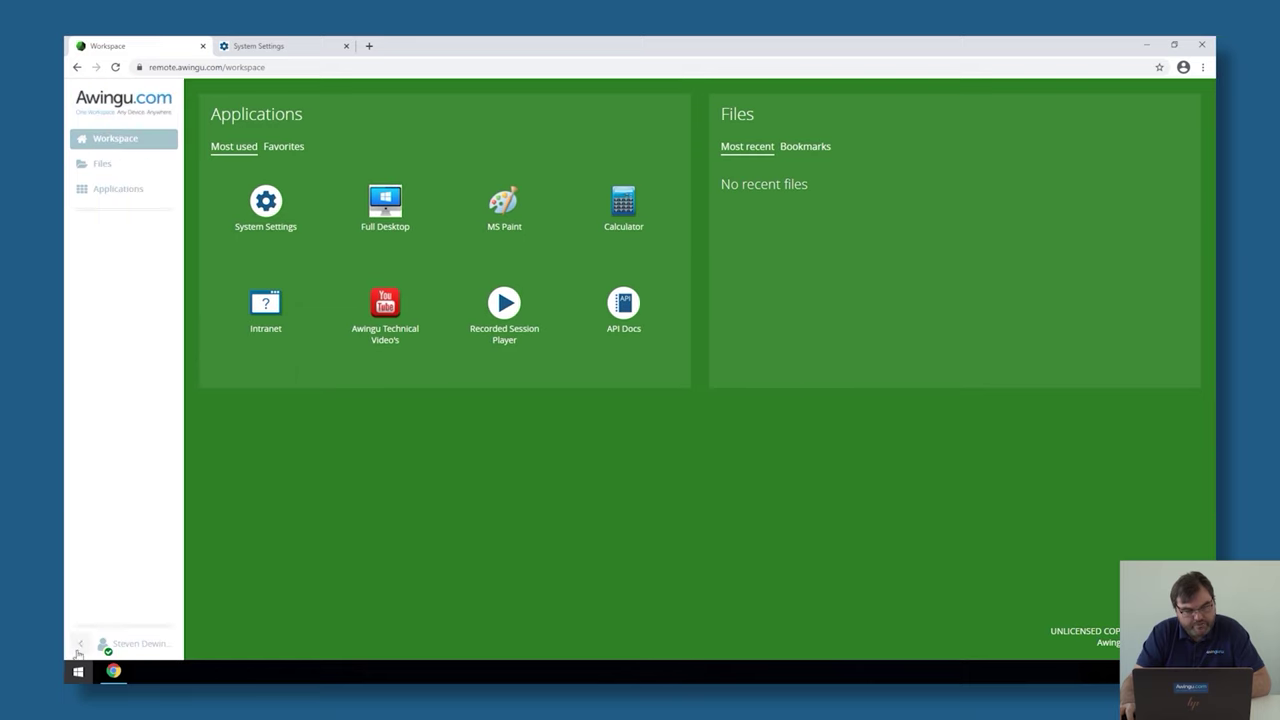
Step: Return to the branding settings and change the active wide logo to Custom
left_click(266, 49)
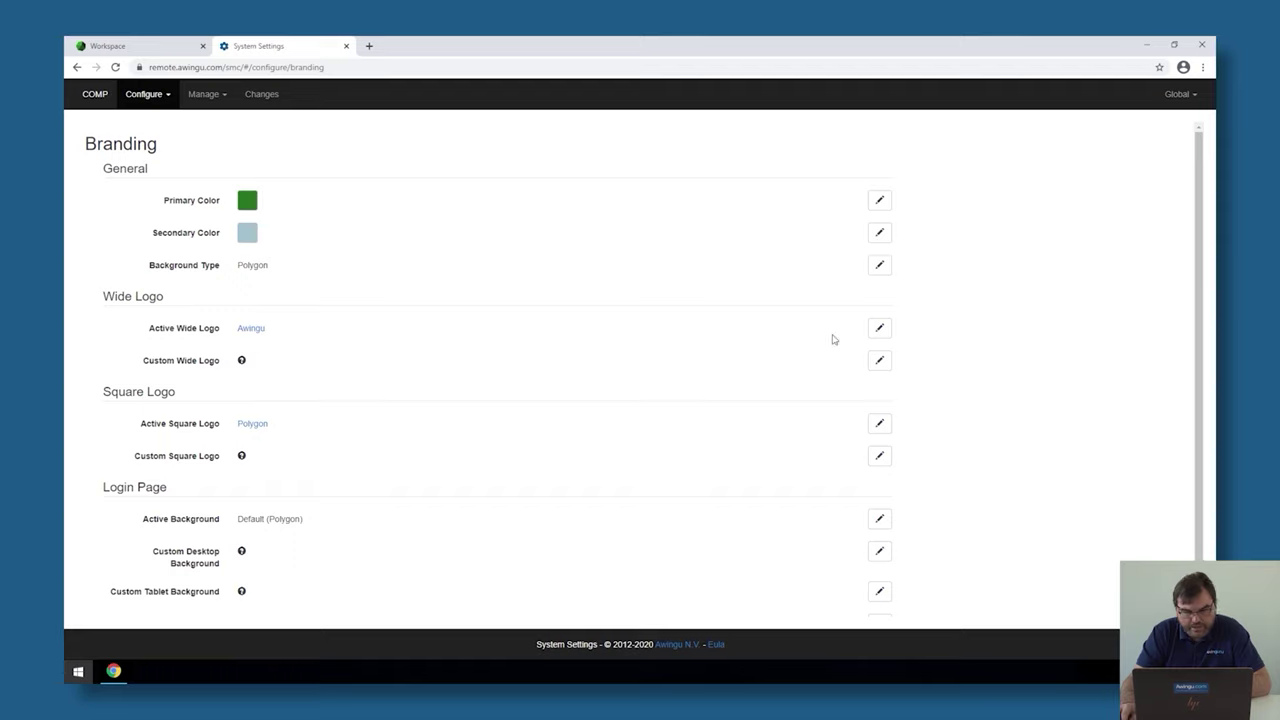
left_click(879, 328)
left_click(271, 347)
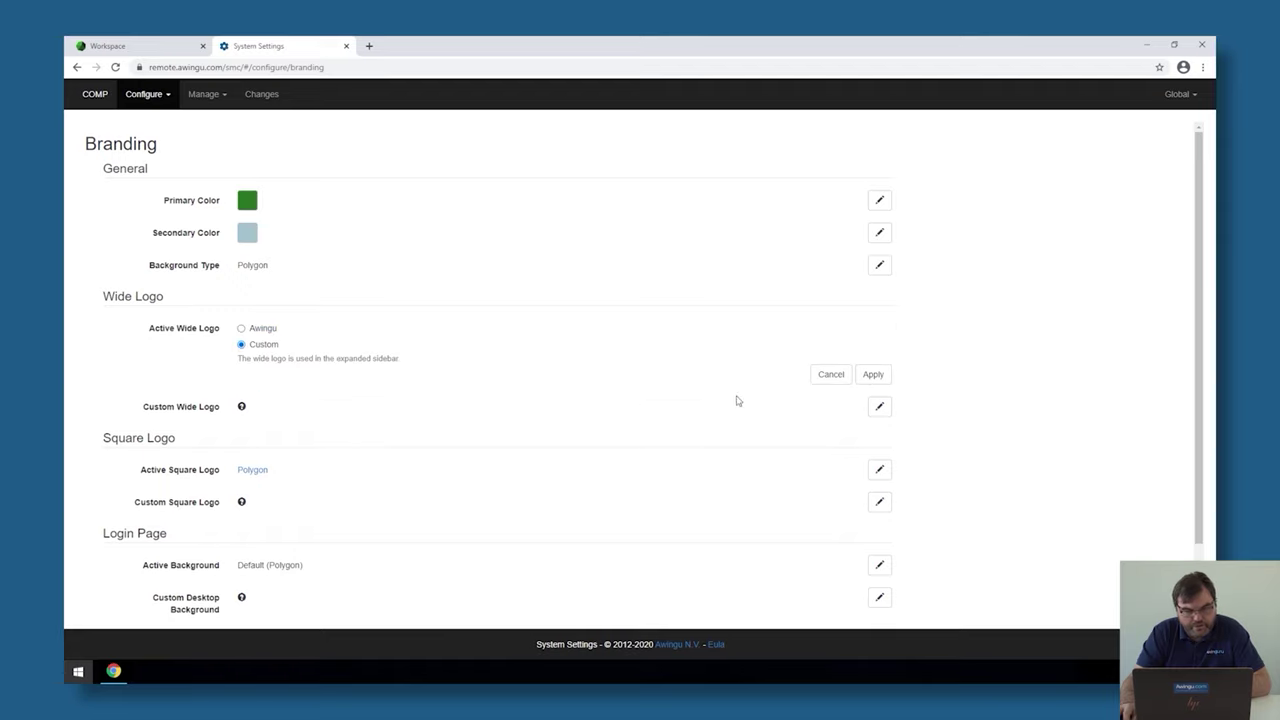
left_click(868, 374)
Step: Try to use "avengers logo.png" from the "backgrounds & logos" folder as the custom wide logo
left_click(879, 361)
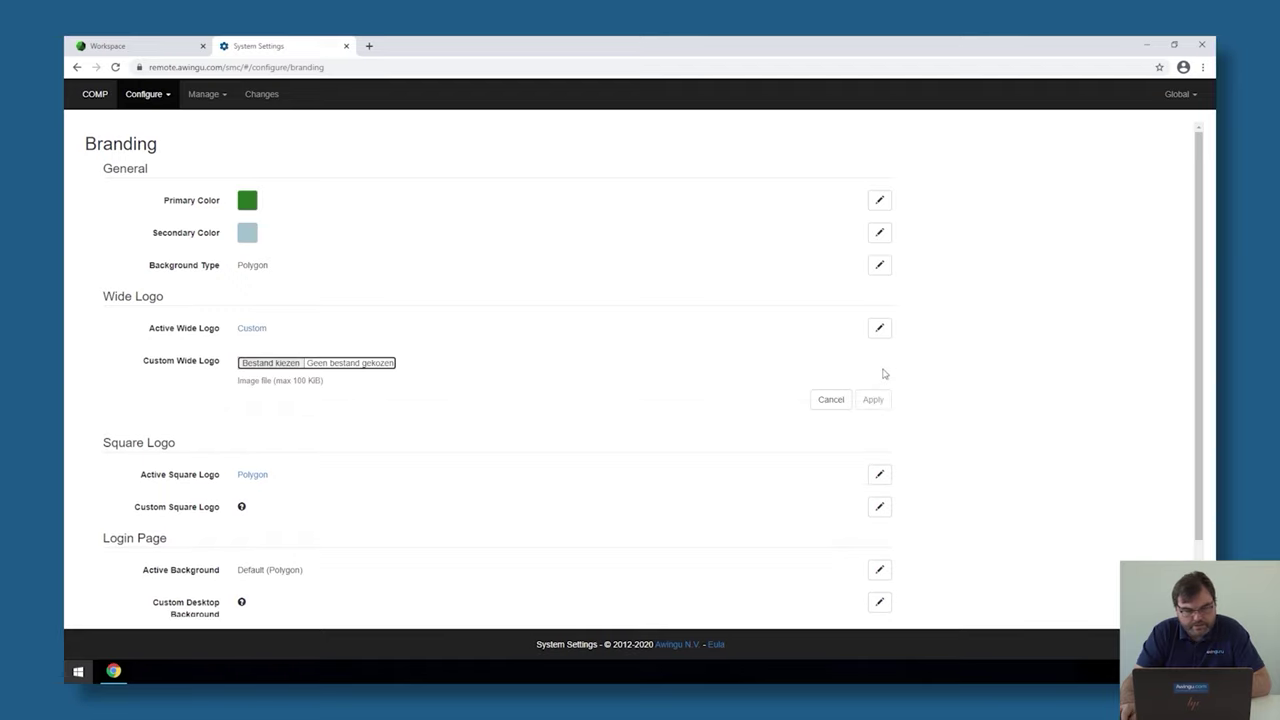
left_click(270, 363)
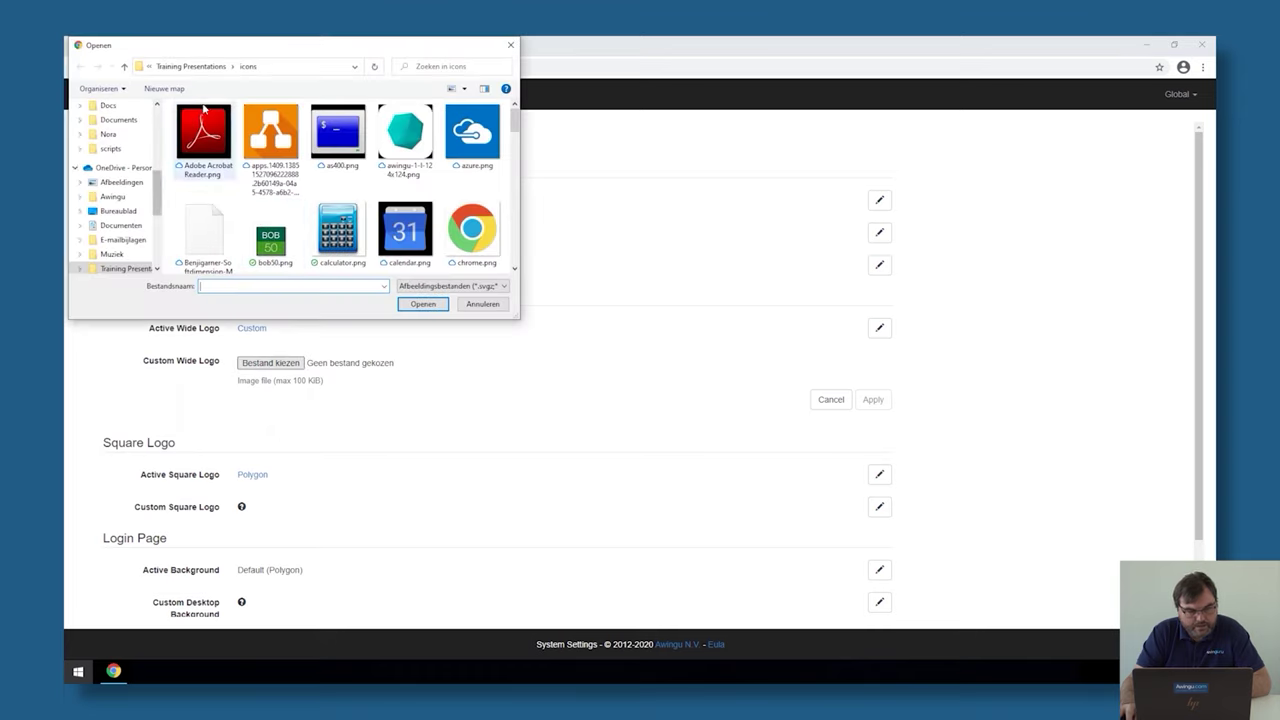
left_click(196, 68)
double_click(207, 124)
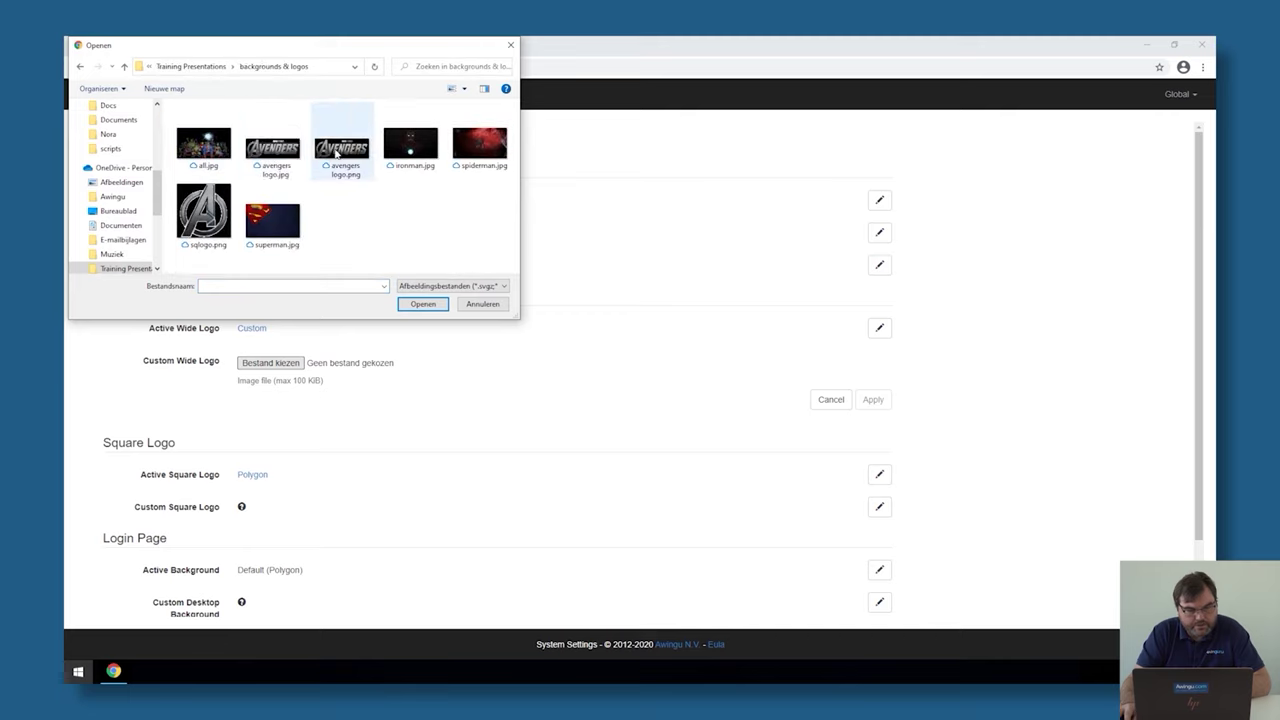
left_click(336, 152)
left_click(421, 304)
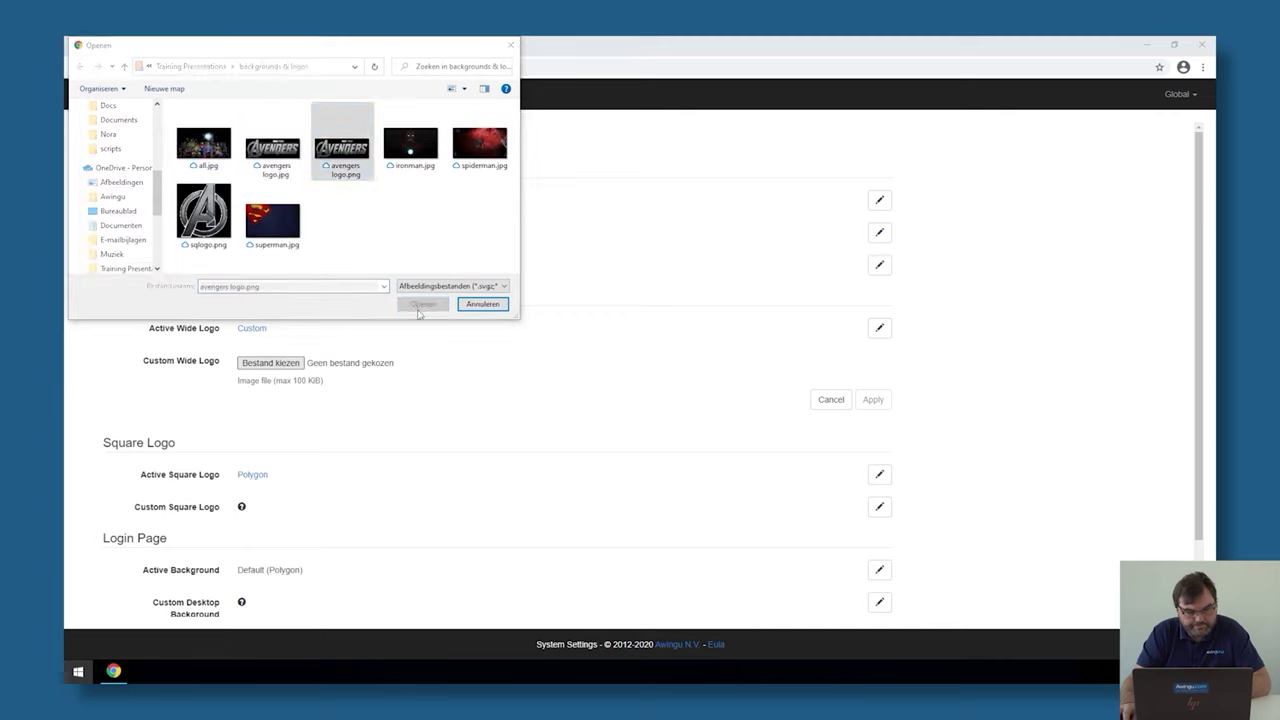
Step: Upload "avengers logo.jpg" from the "backgrounds & logos" folder as the custom wide logo and apply it
left_click(279, 365)
left_click(275, 145)
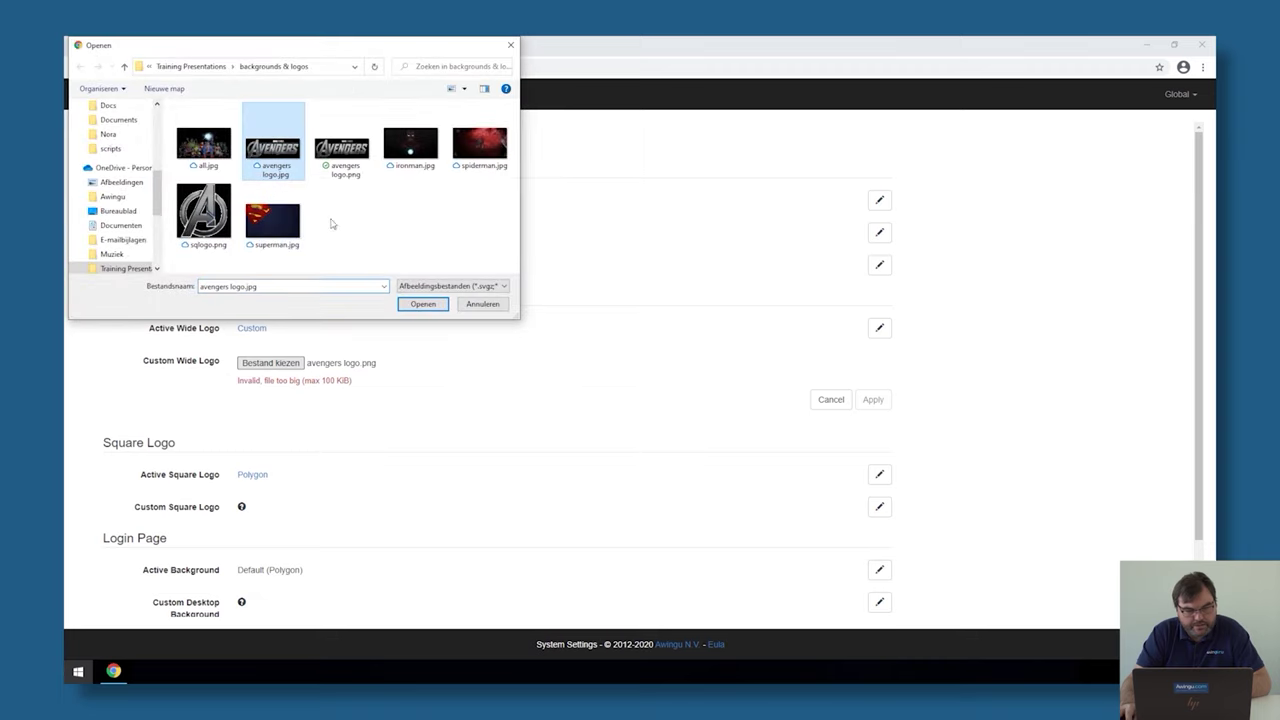
left_click(422, 304)
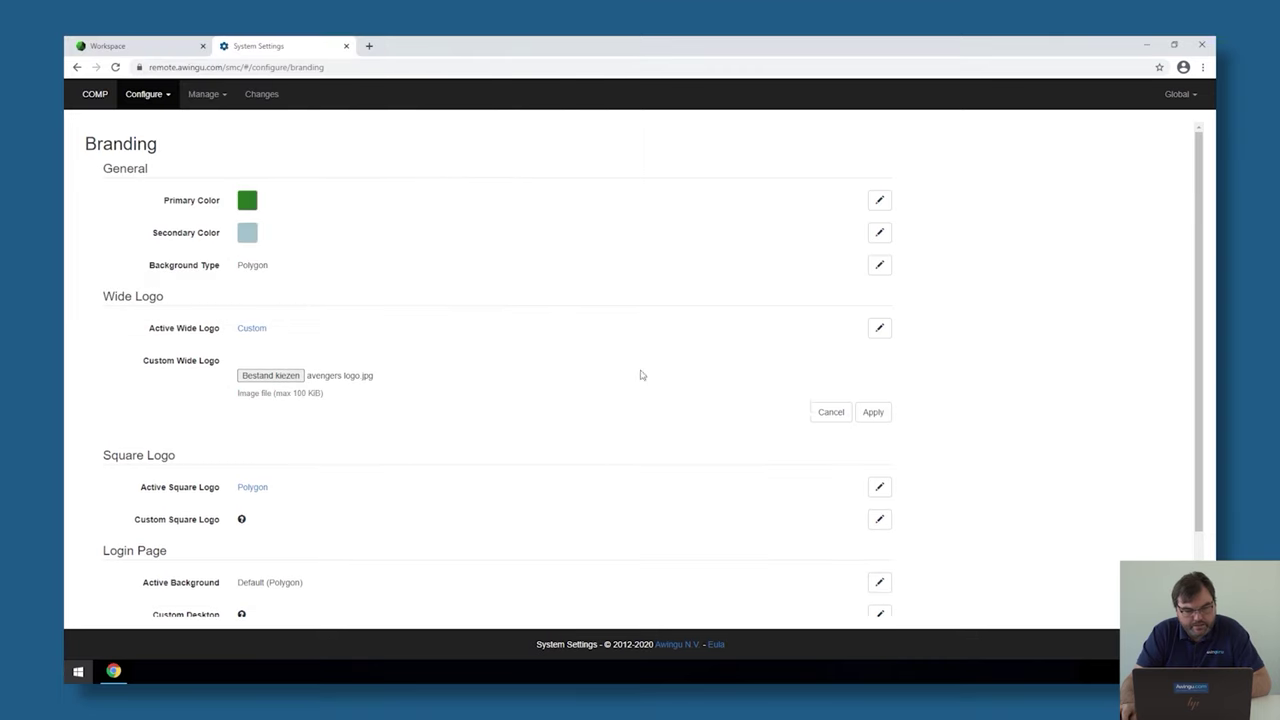
left_click(866, 418)
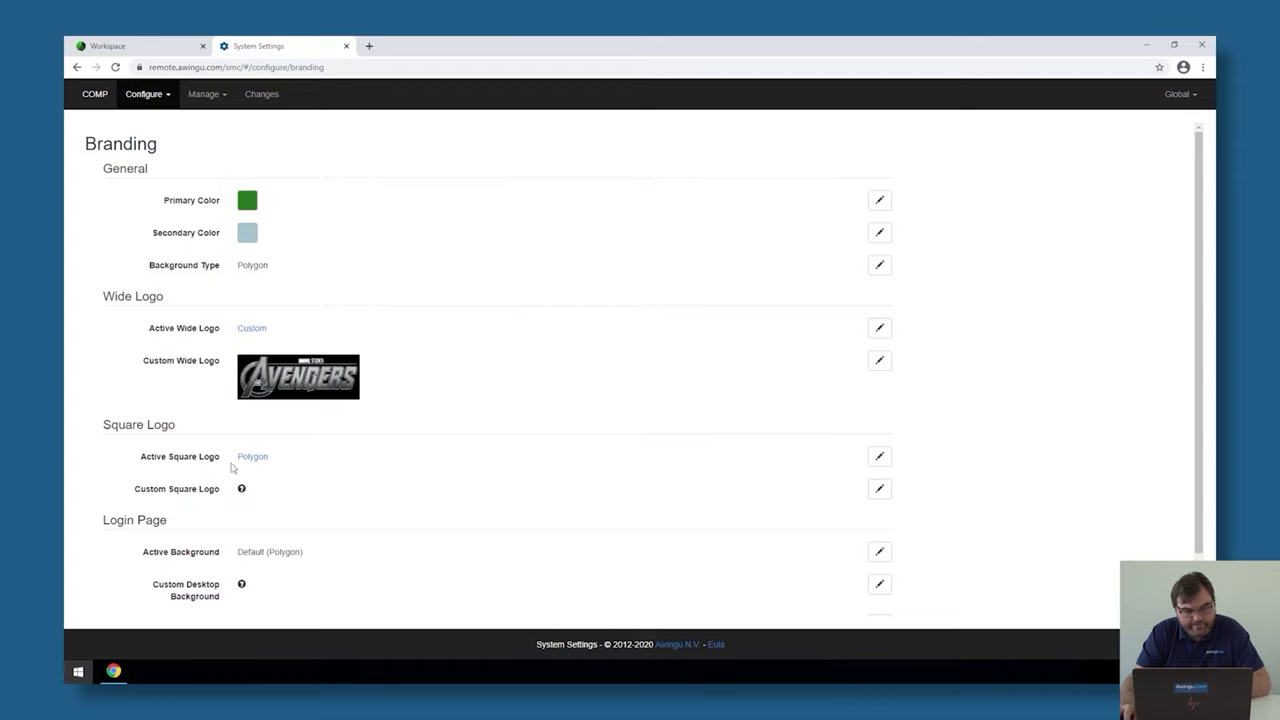
Step: Change the active square logo to Custom and apply it
left_click(884, 463)
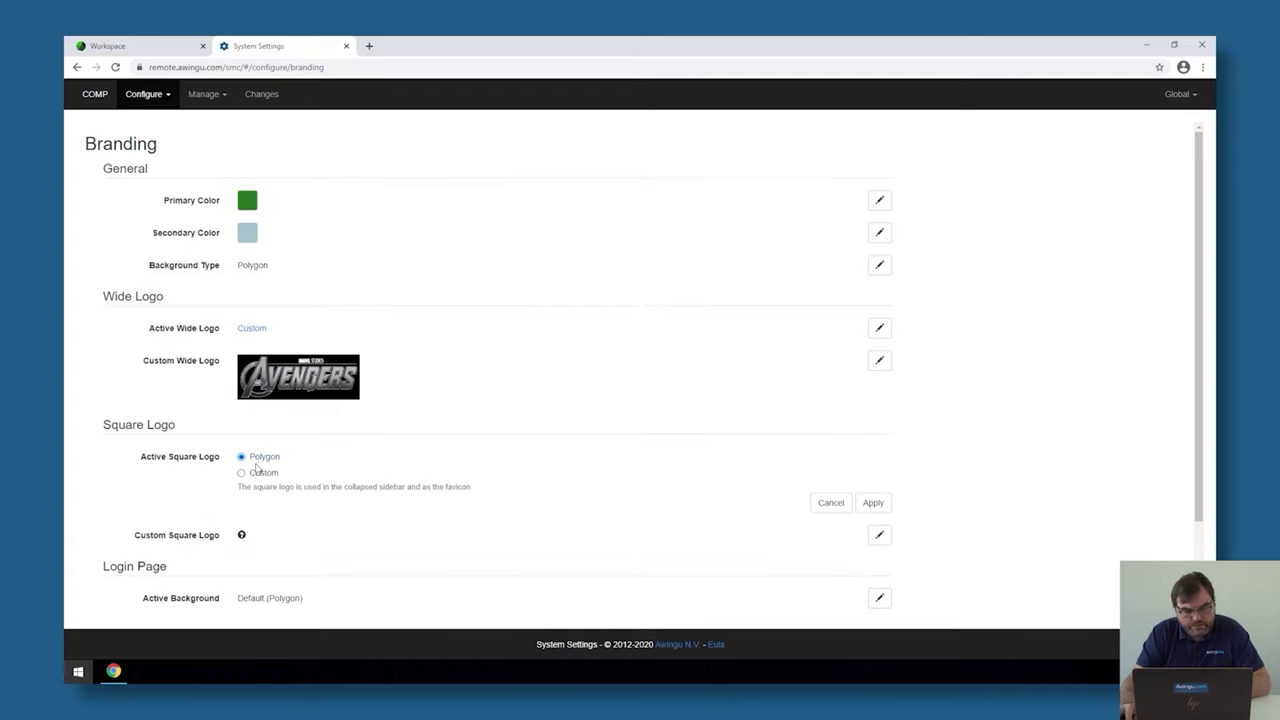
left_click(878, 504)
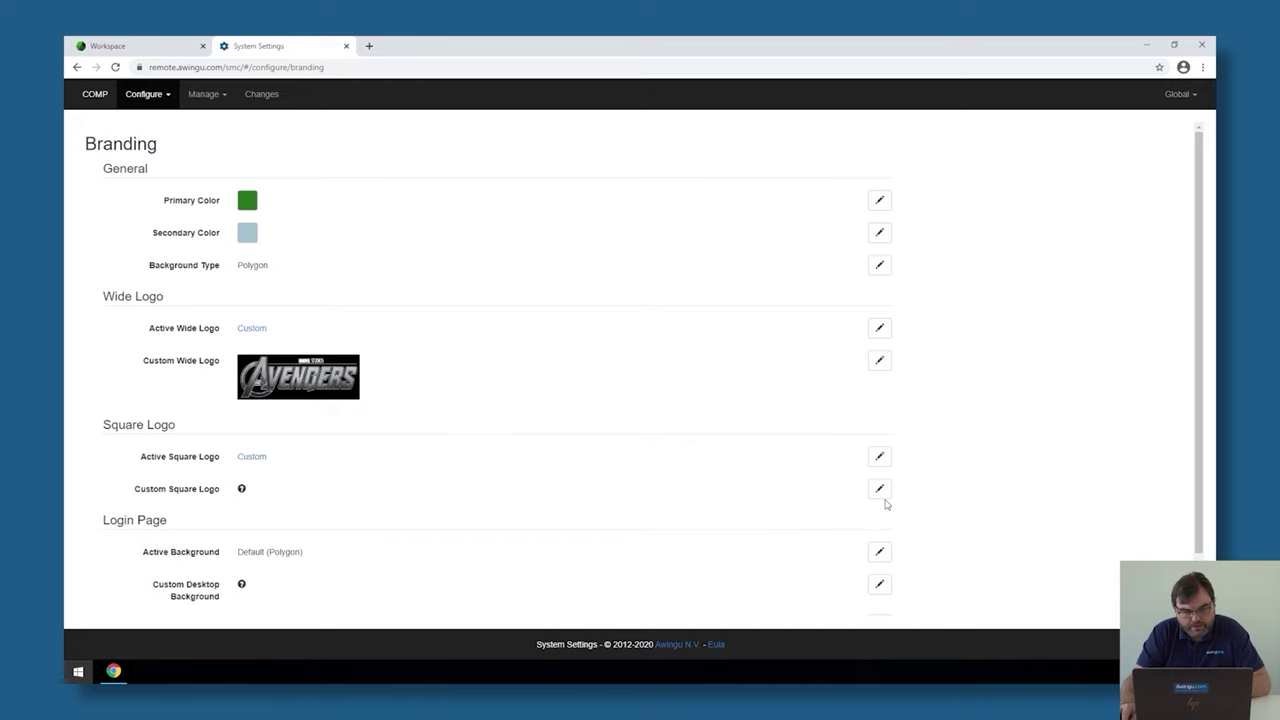
Step: Upload "sqlogo.png" from the "backgrounds & logos" folder as the custom square logo and apply it
left_click(881, 497)
left_click(299, 491)
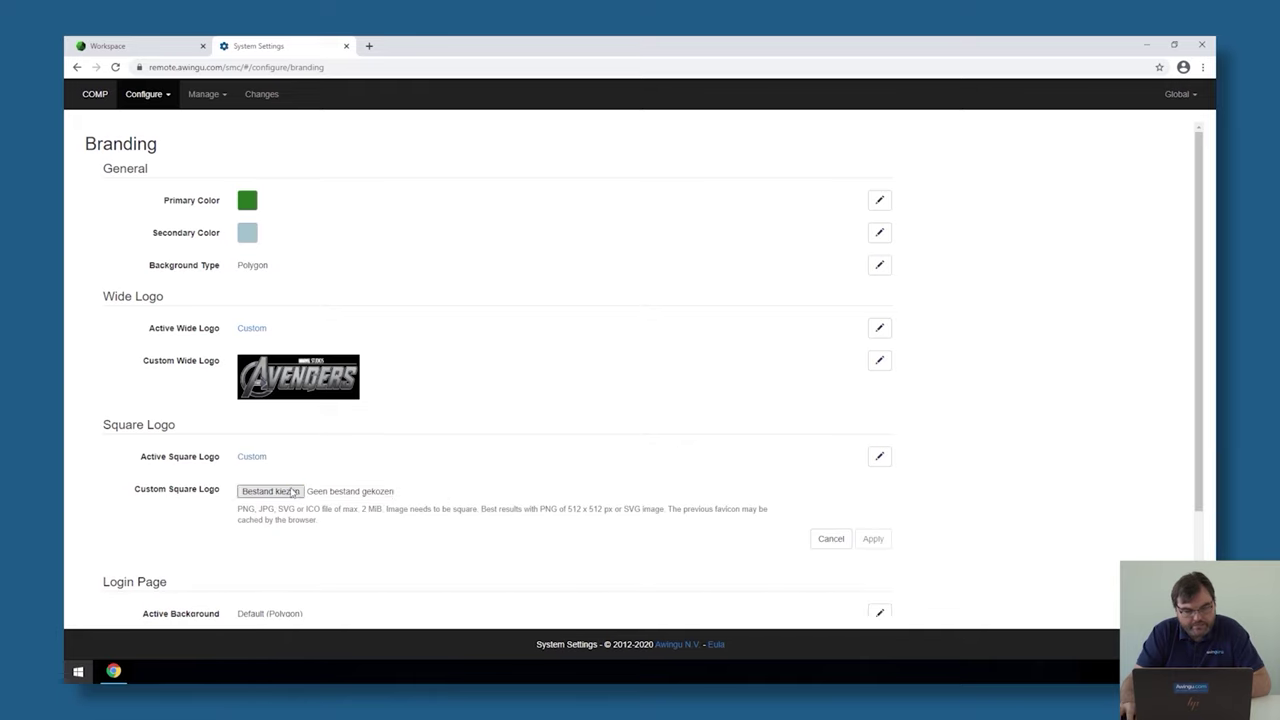
left_click(207, 220)
left_click(427, 309)
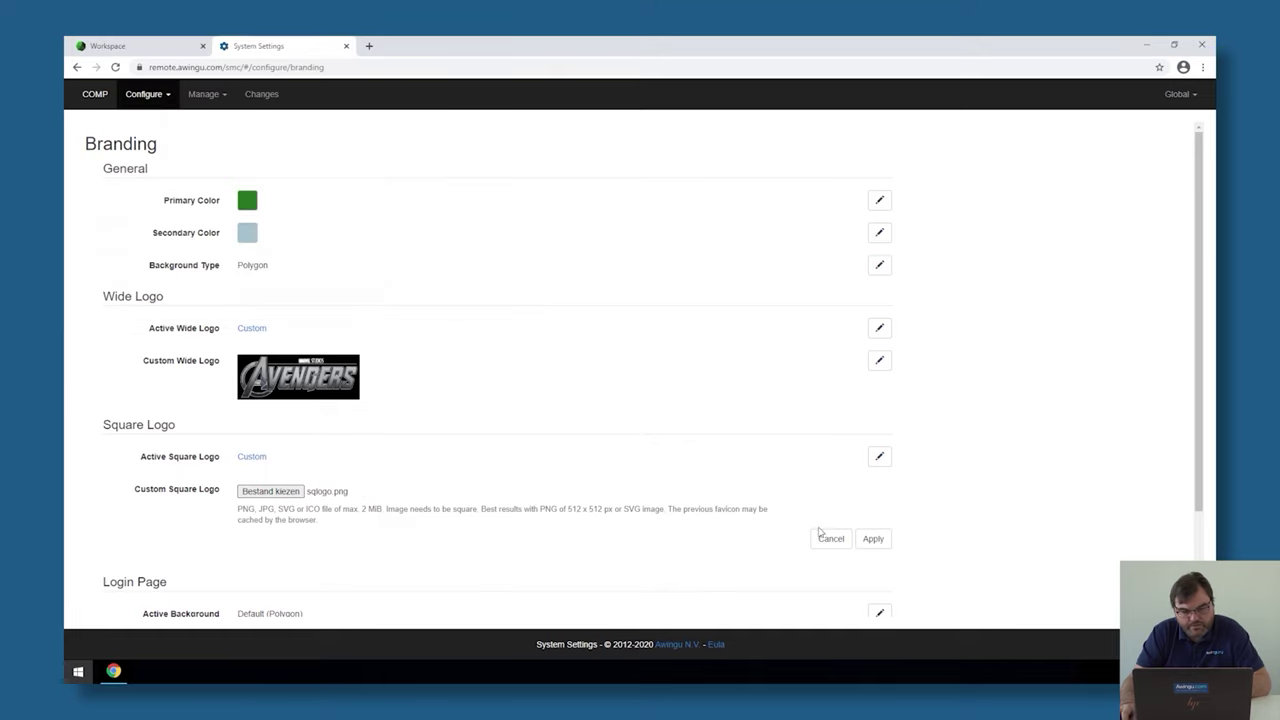
left_click(883, 542)
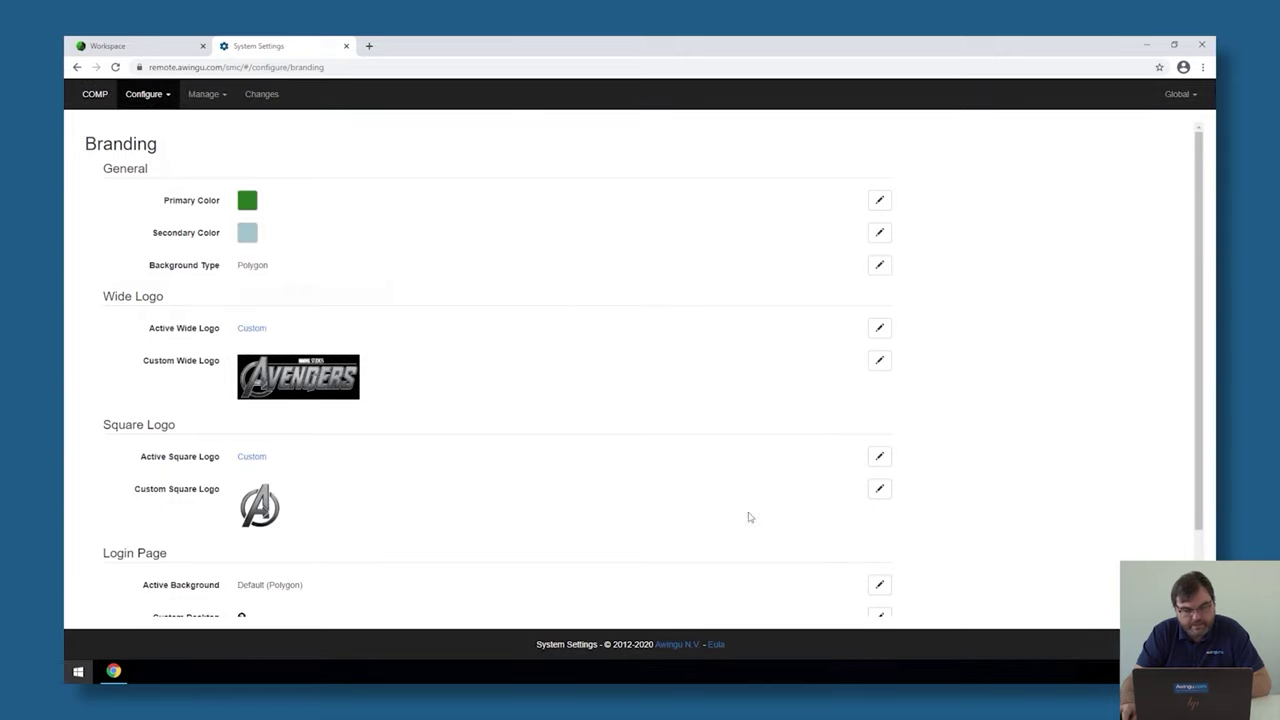
Step: Reload the workspace page and collapse and re-expand its sidebar to check the wide and square logos
left_click(135, 46)
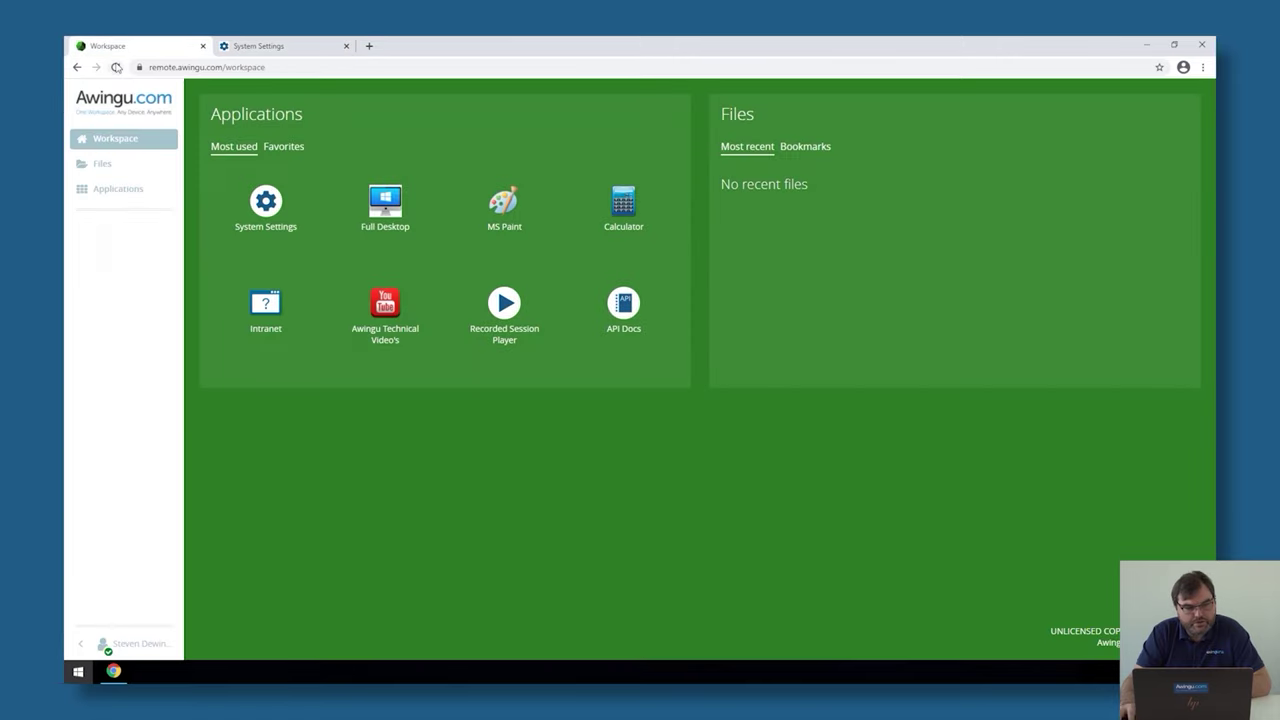
left_click(116, 67)
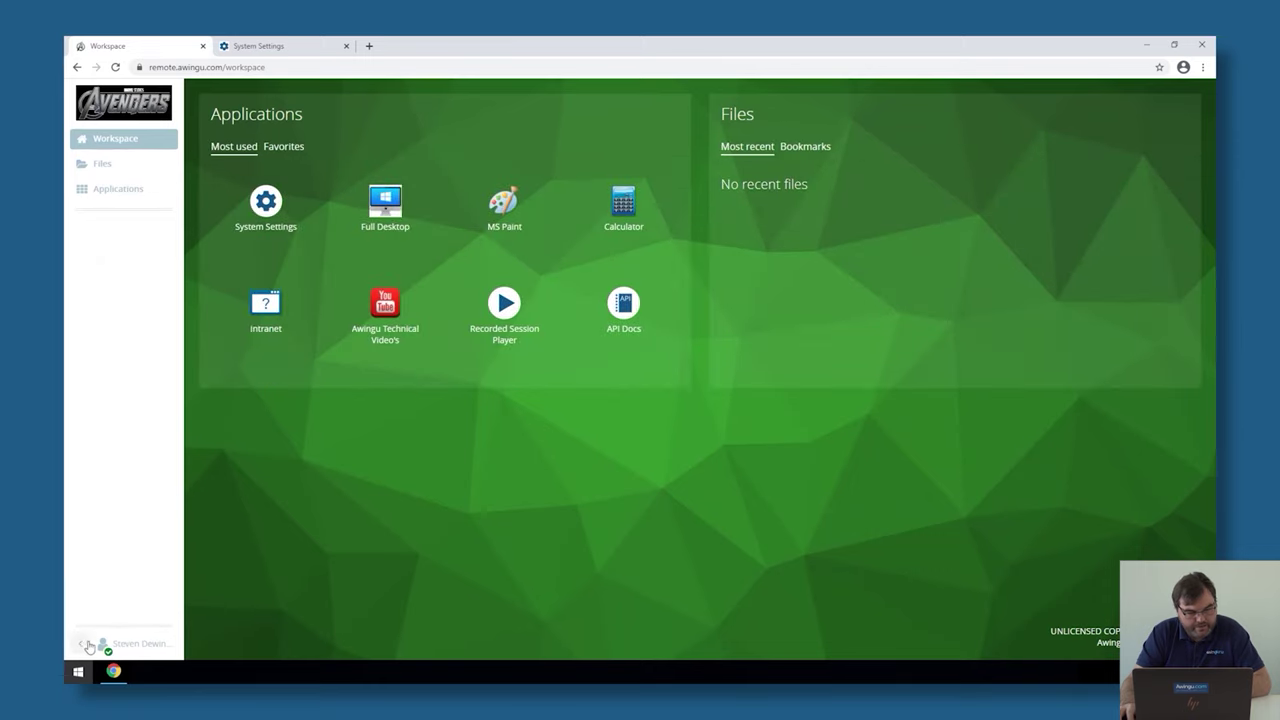
left_click(82, 644)
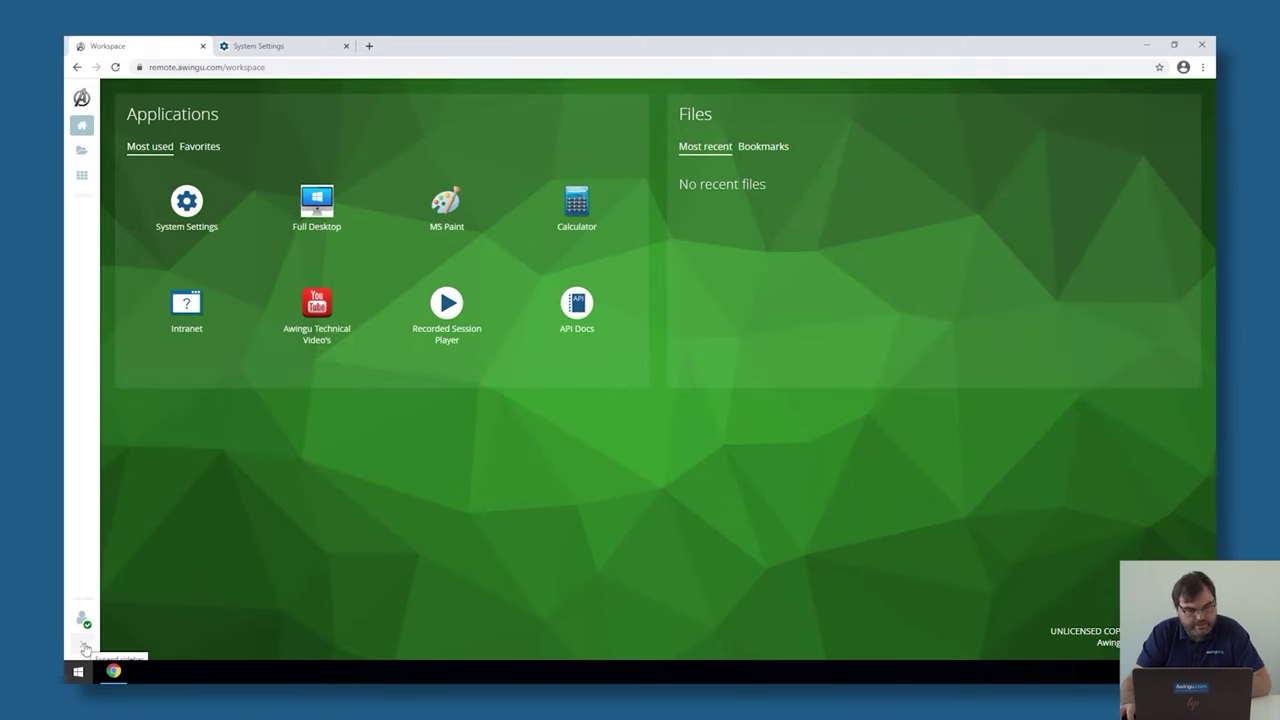
left_click(85, 649)
Step: Return to the branding settings and change the login page's active background to Custom, applying the change
left_click(300, 46)
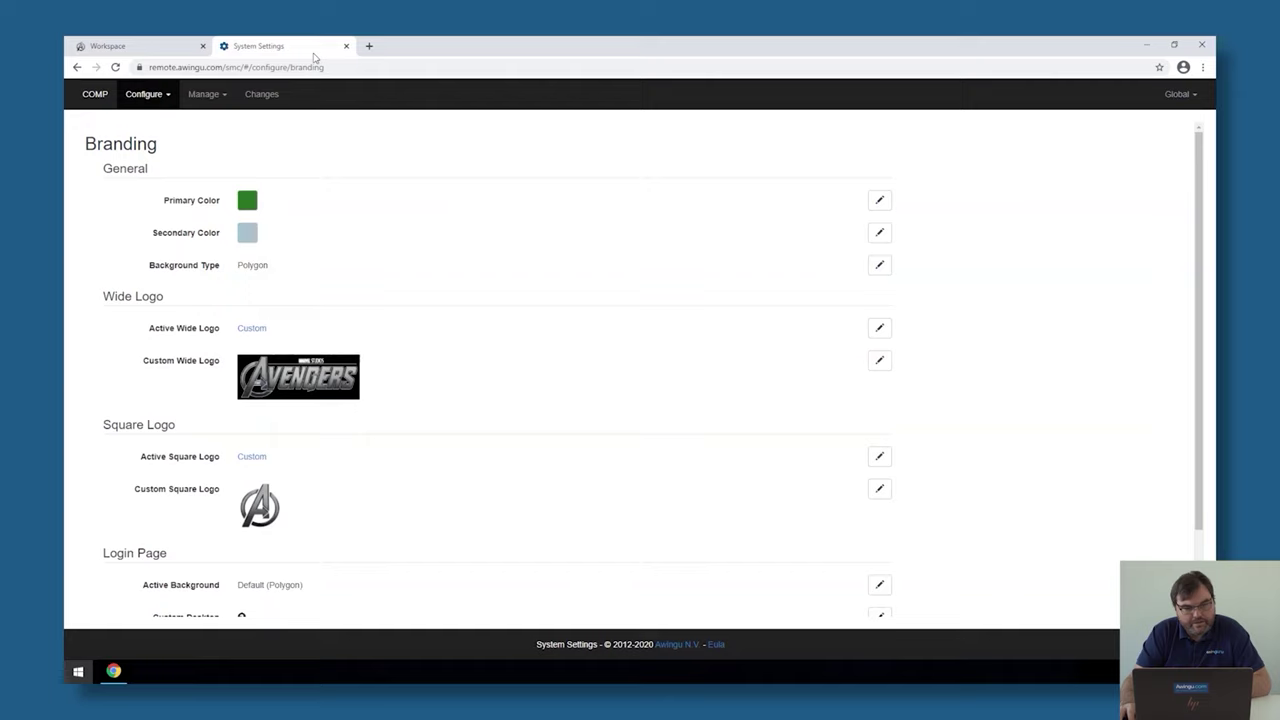
scroll(421, 394, "down", 1)
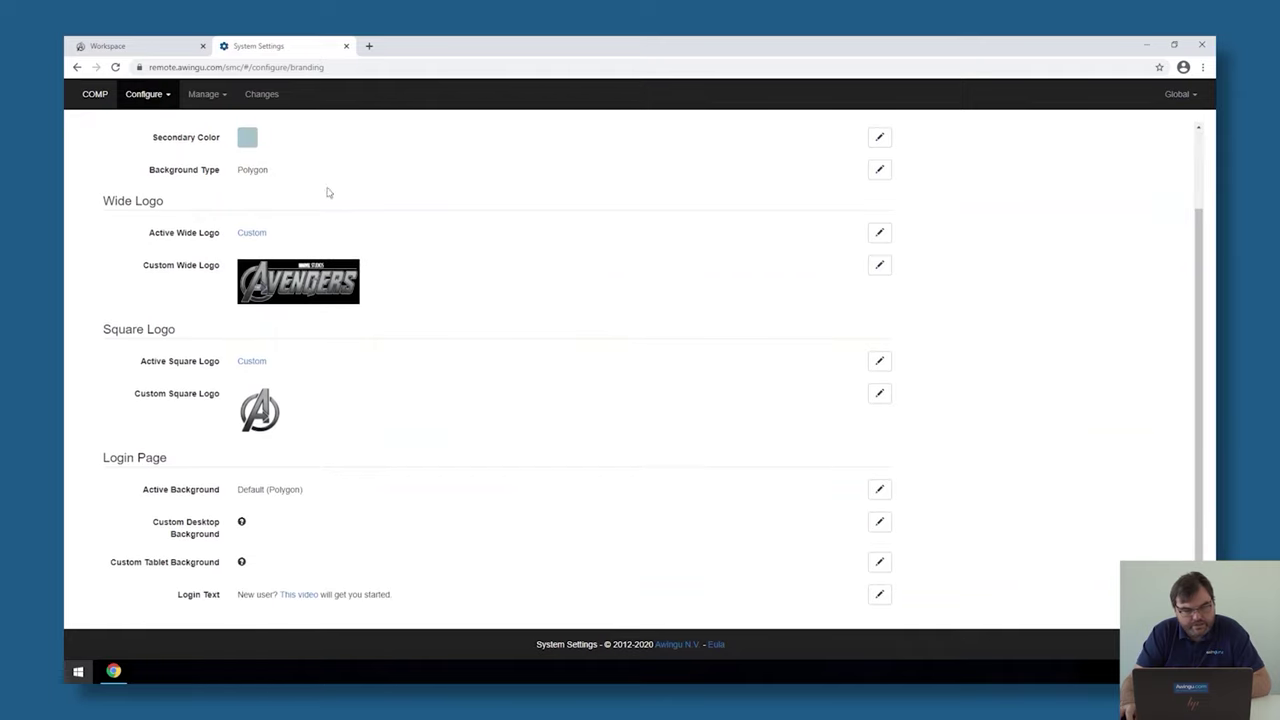
left_click(879, 489)
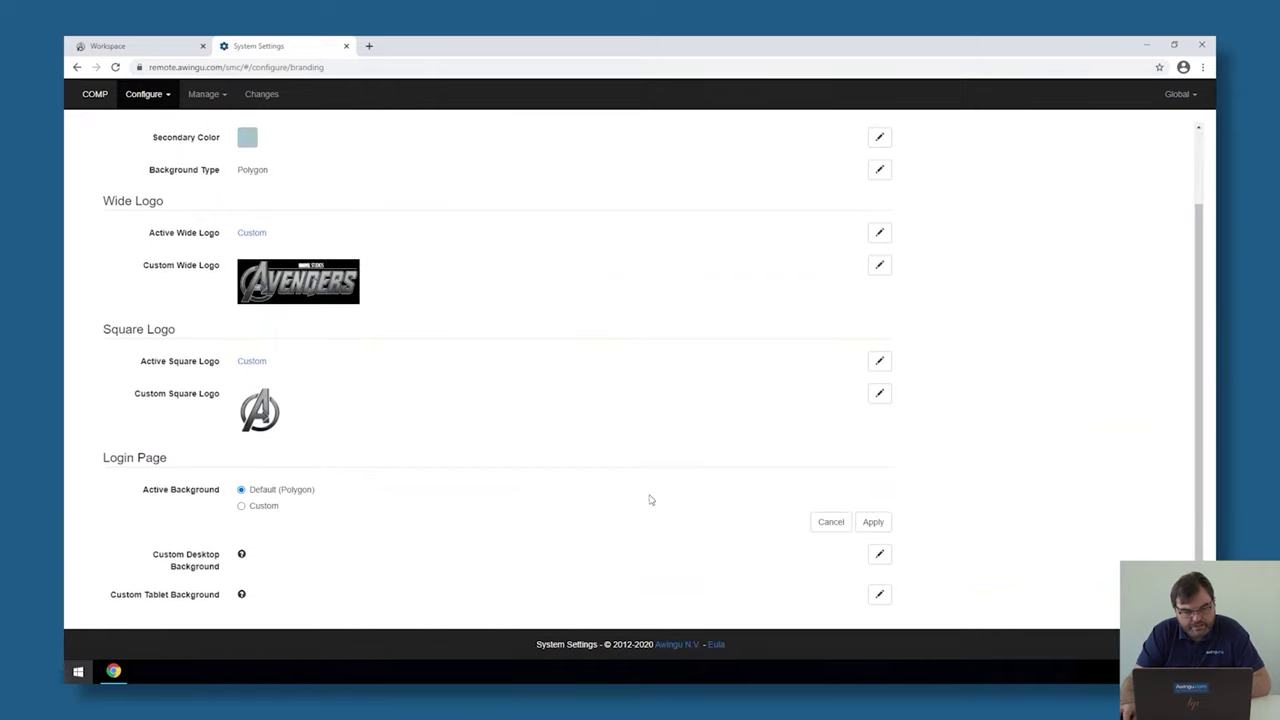
left_click(253, 511)
left_click(873, 521)
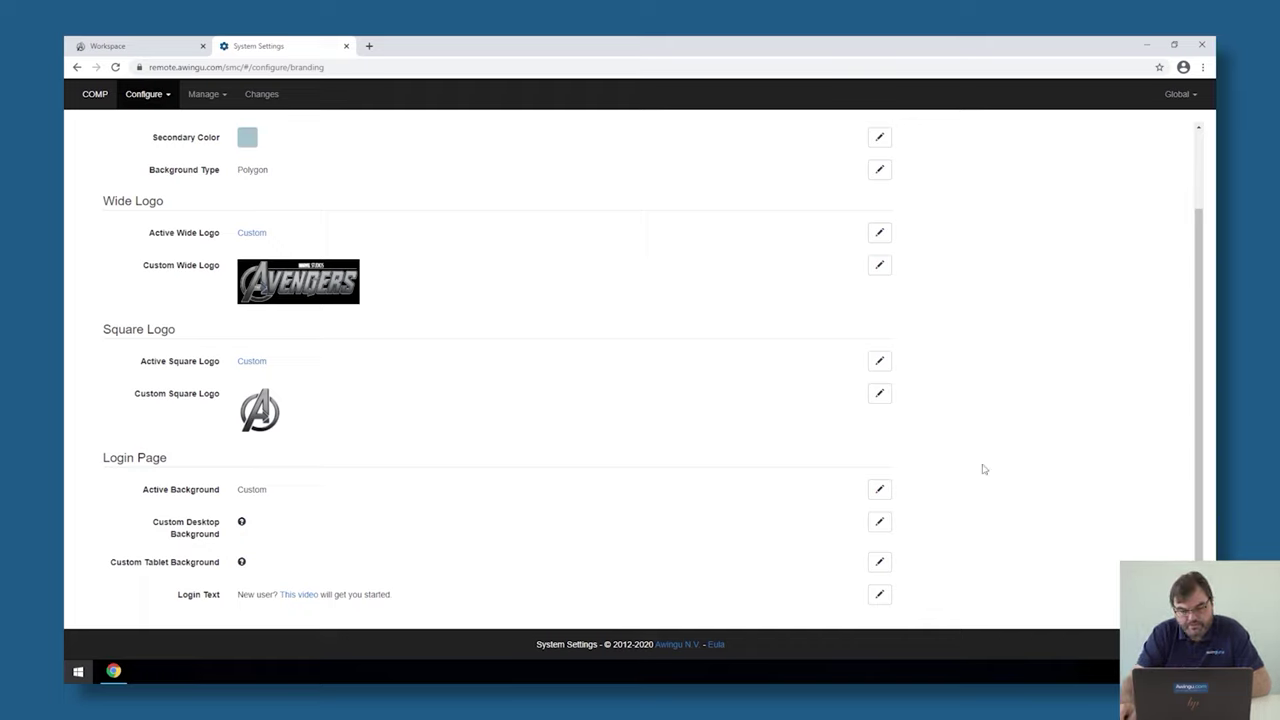
Step: Upload "all.jpg" from the "backgrounds & logos" folder as the login page's custom desktop background and apply it
left_click(881, 523)
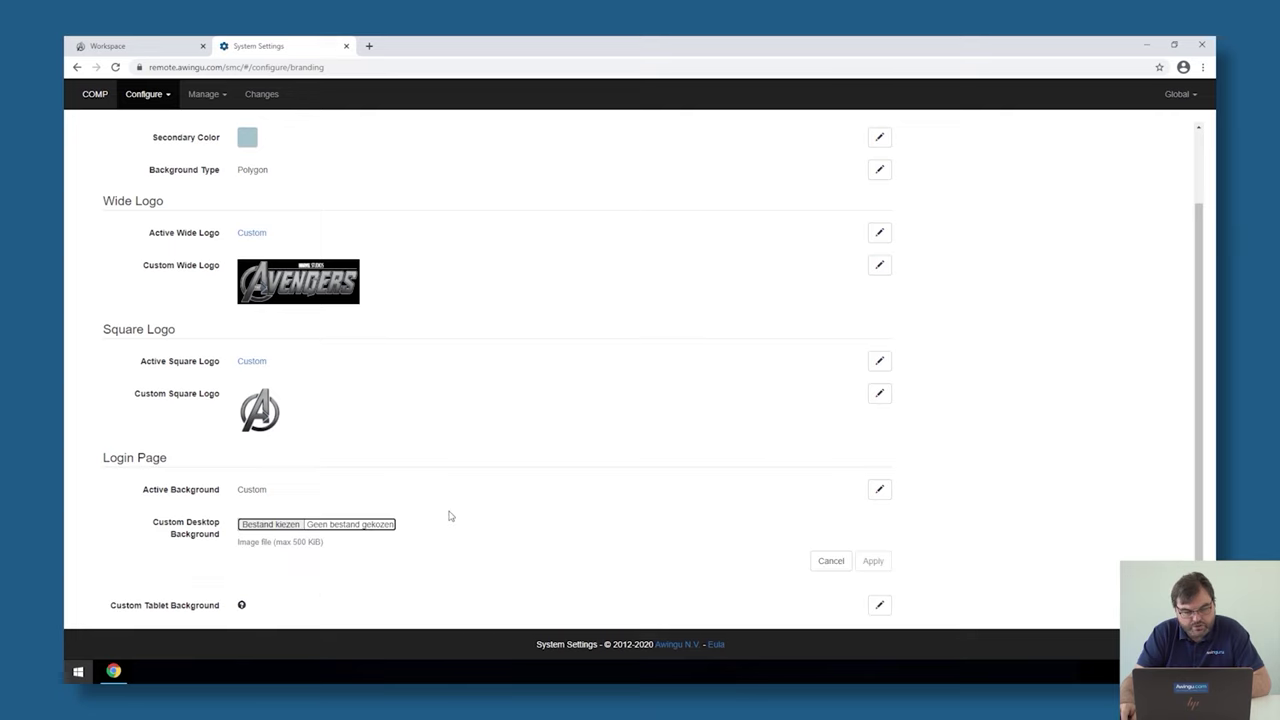
left_click(252, 529)
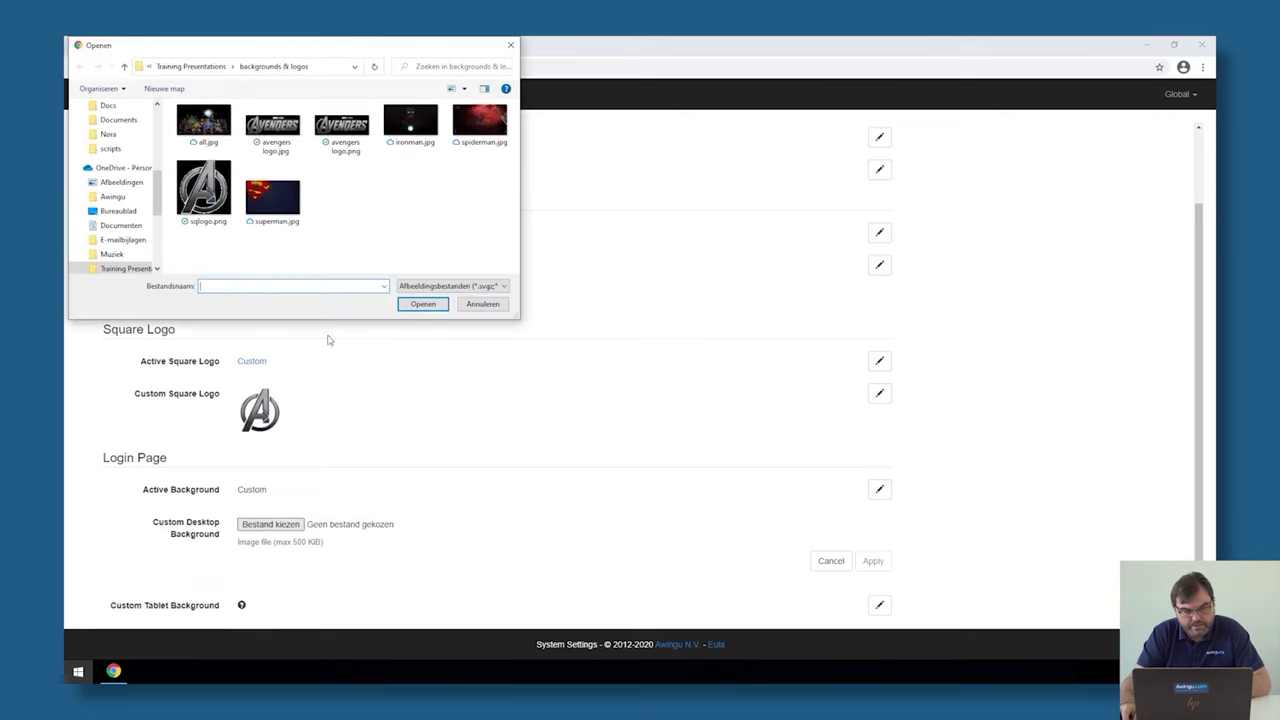
left_click(207, 133)
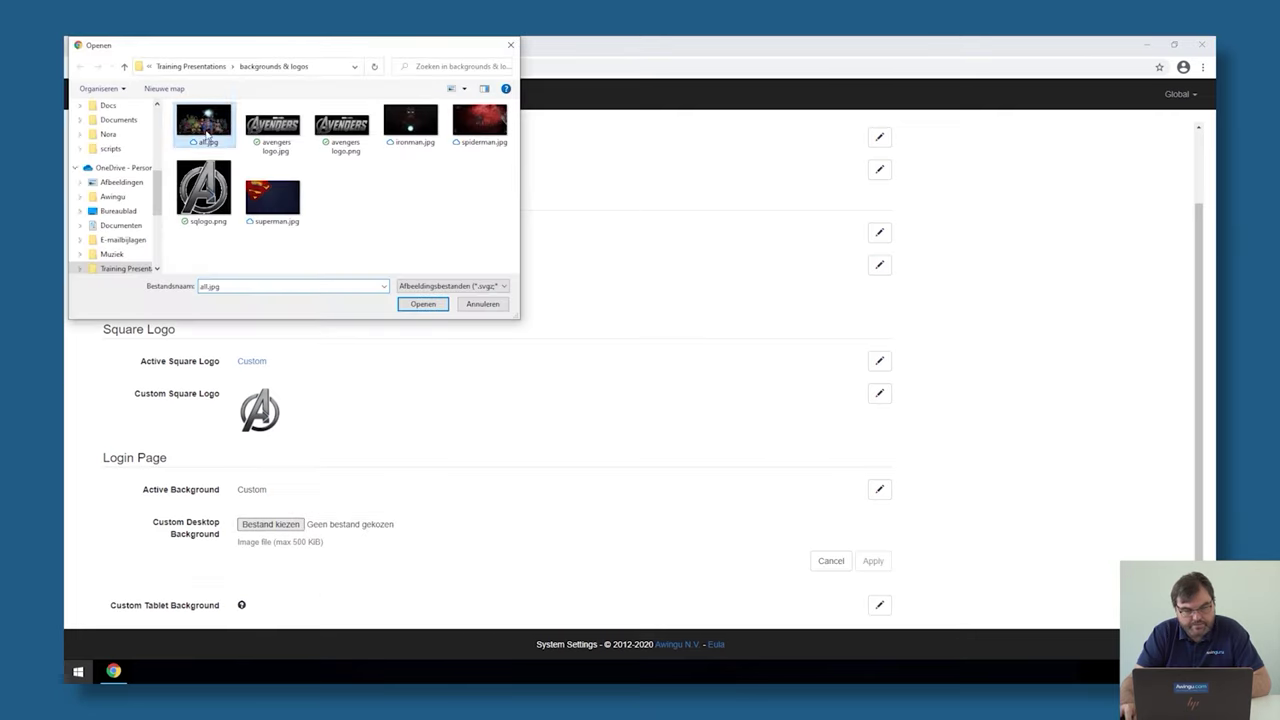
left_click(422, 304)
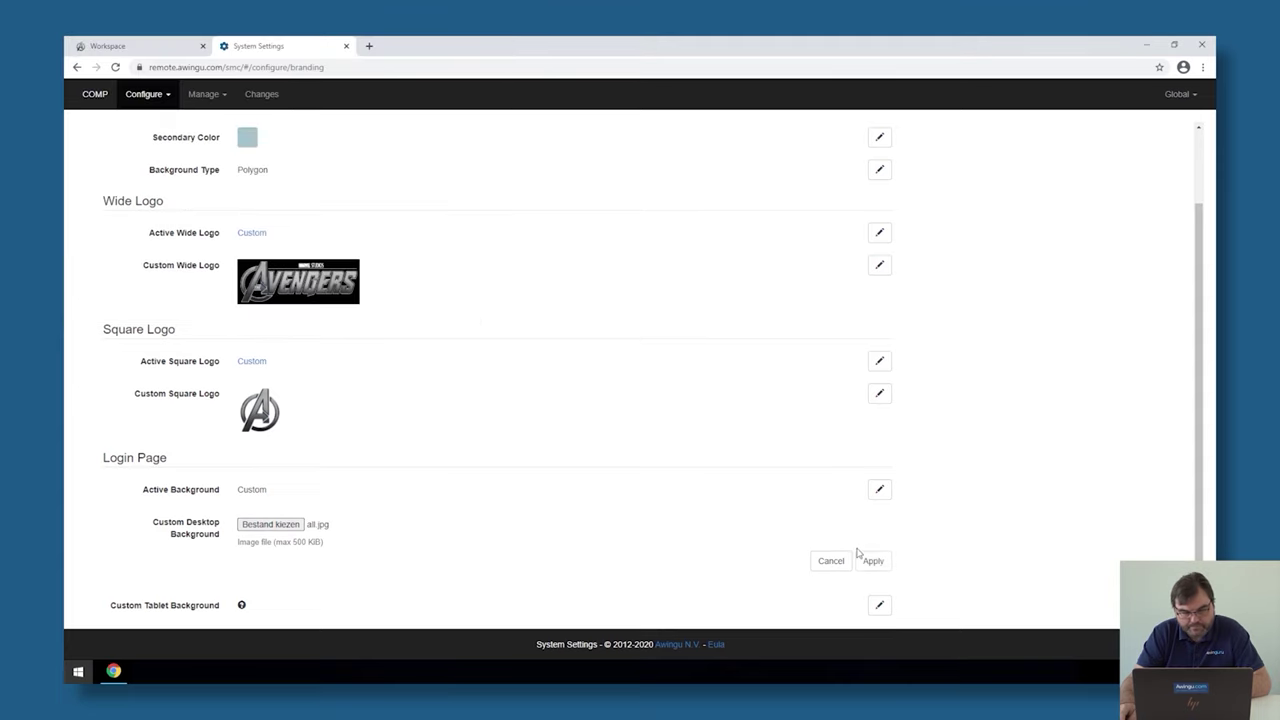
left_click(872, 561)
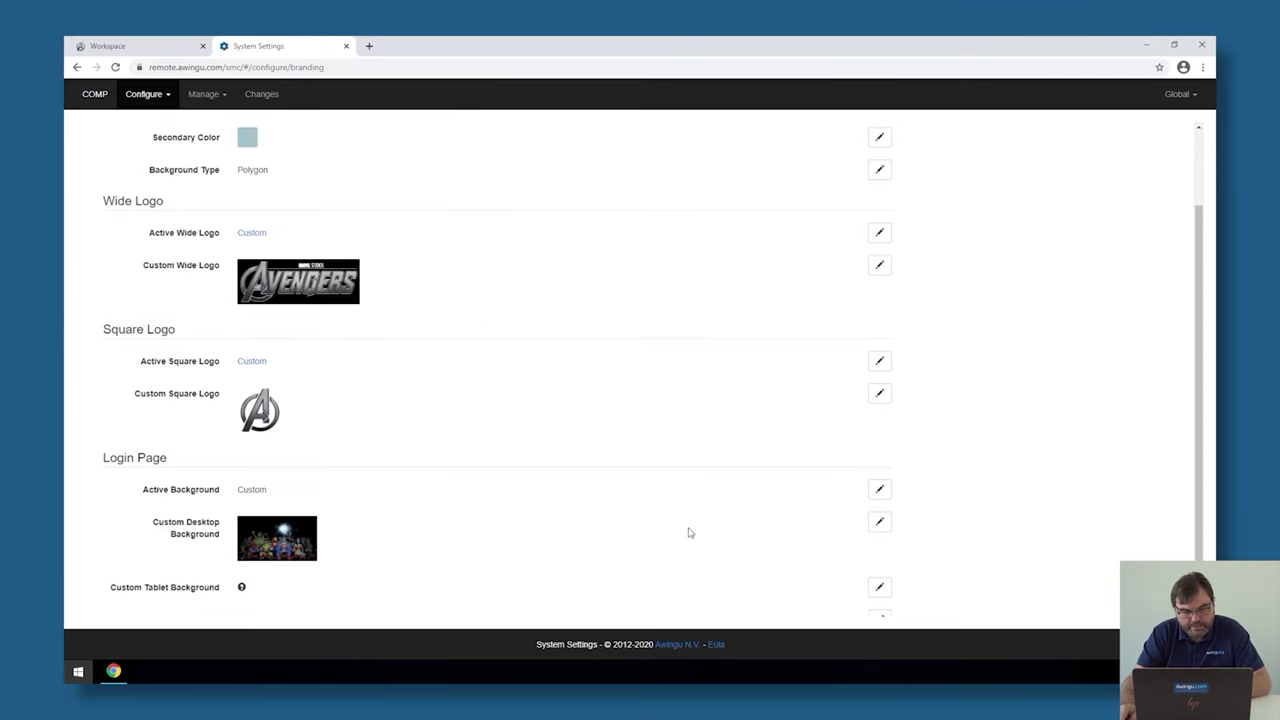
scroll(688, 533, "down", 1)
left_click(880, 596)
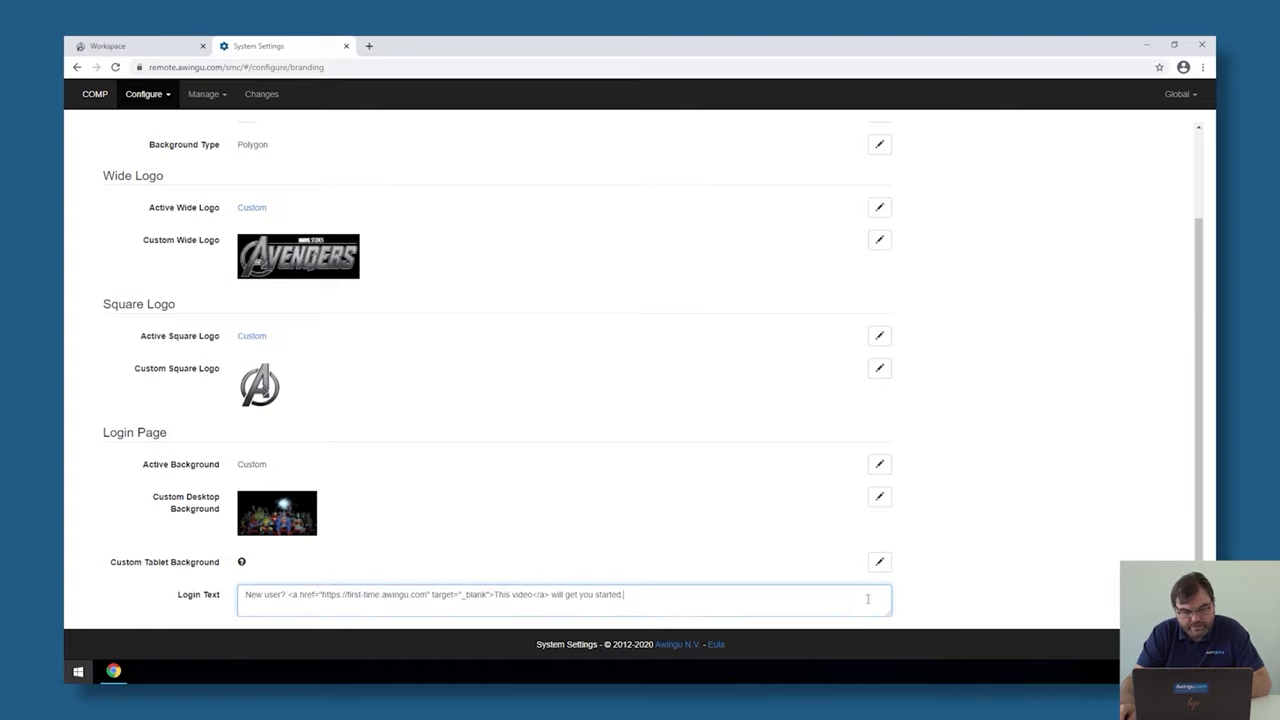
left_click_drag(714, 600, 212, 598)
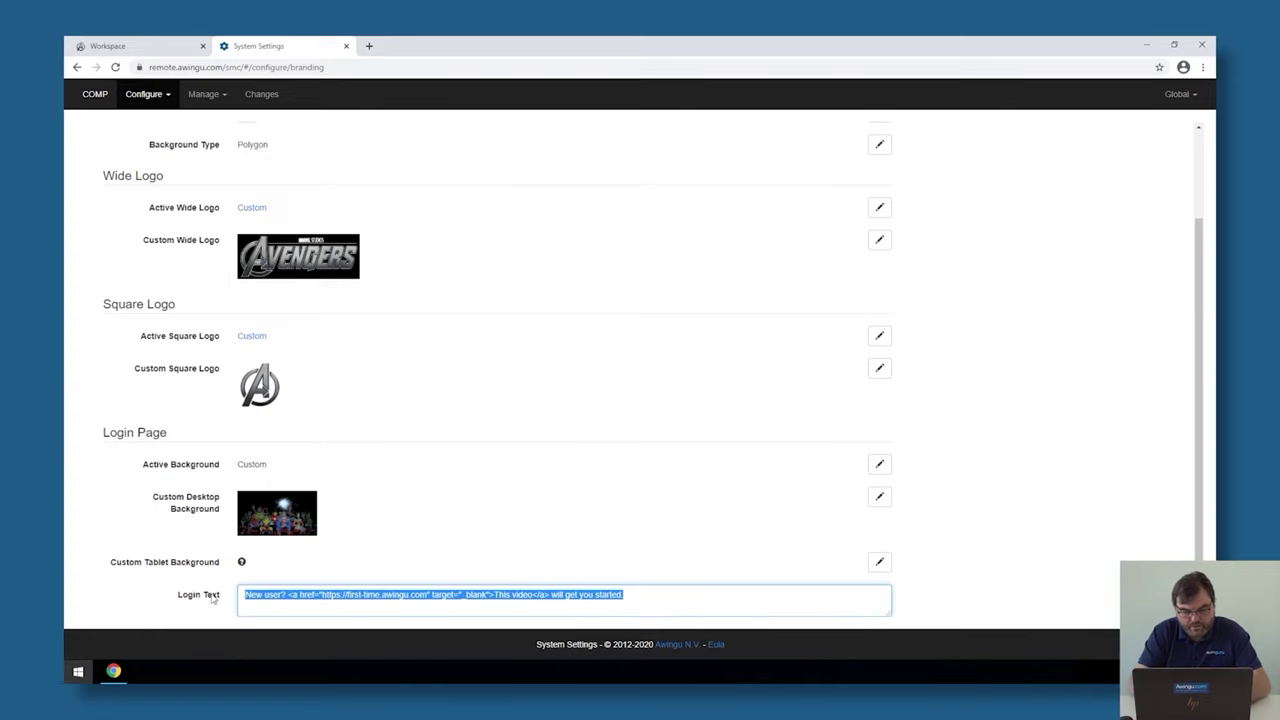
type("Need h")
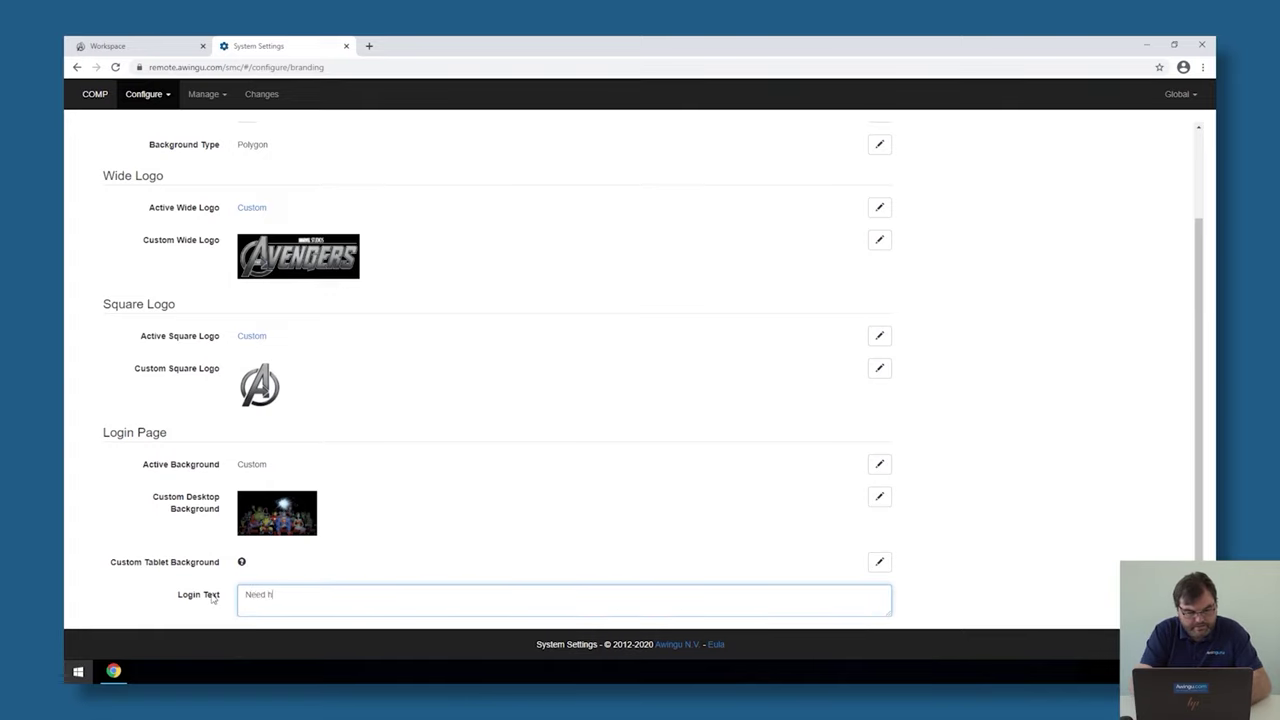
type("elp. Please log your ticket at ")
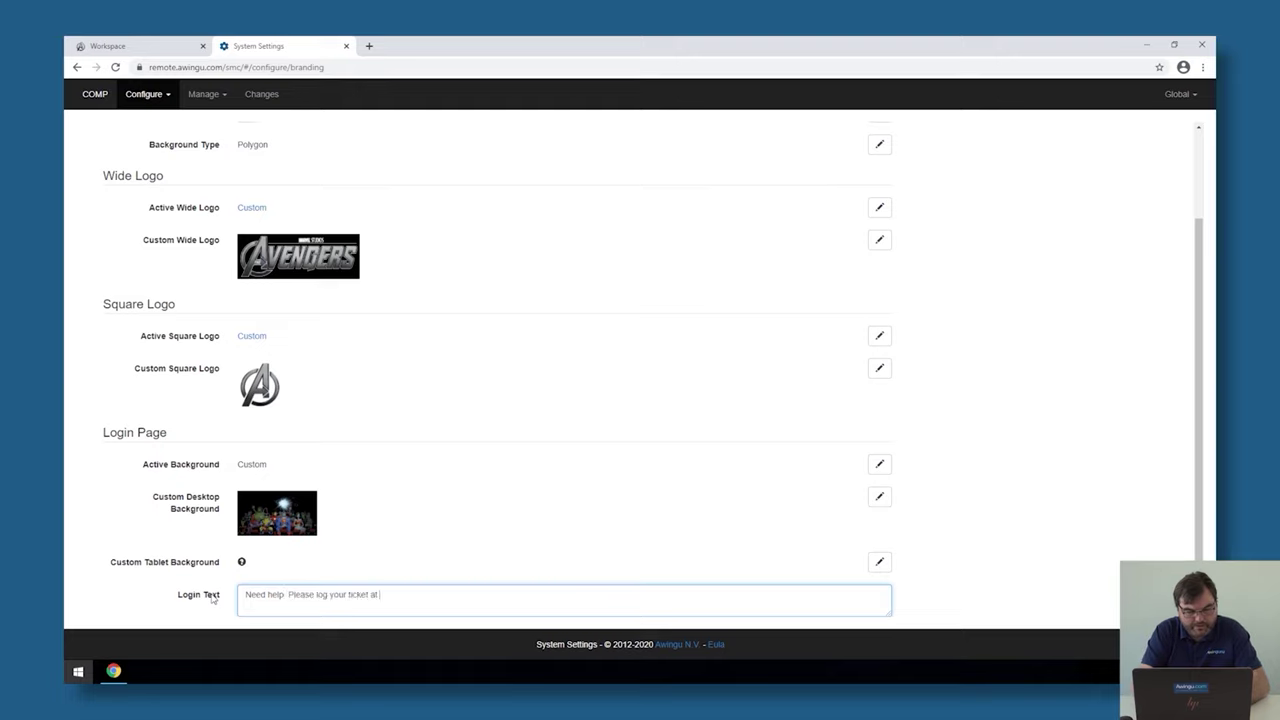
type("https://my.awingu.com")
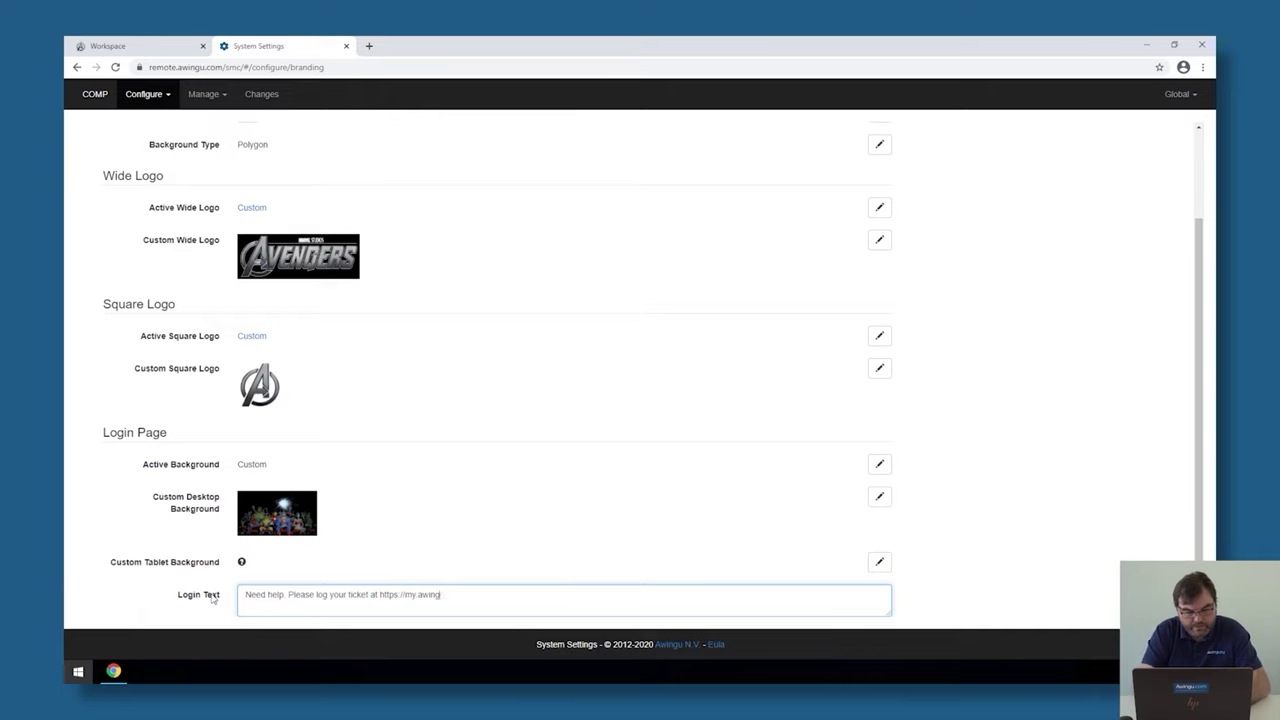
key("Return")
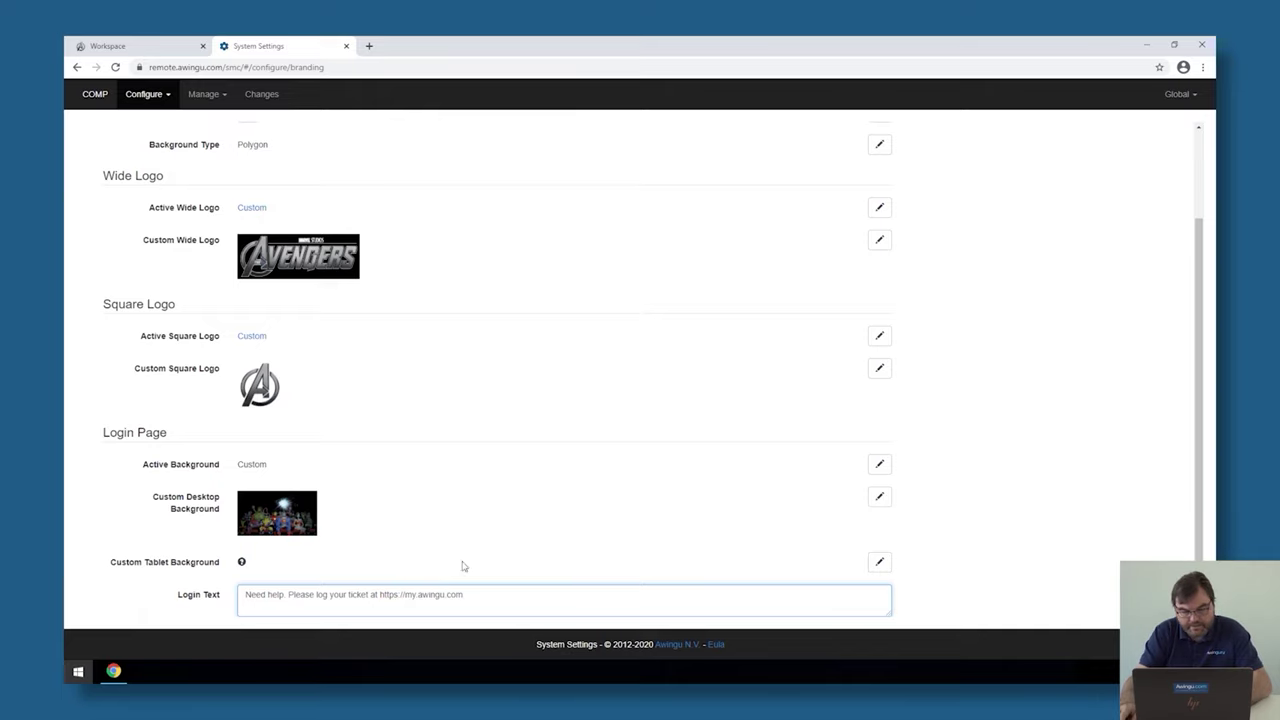
scroll(820, 525, "down", 1)
left_click(880, 592)
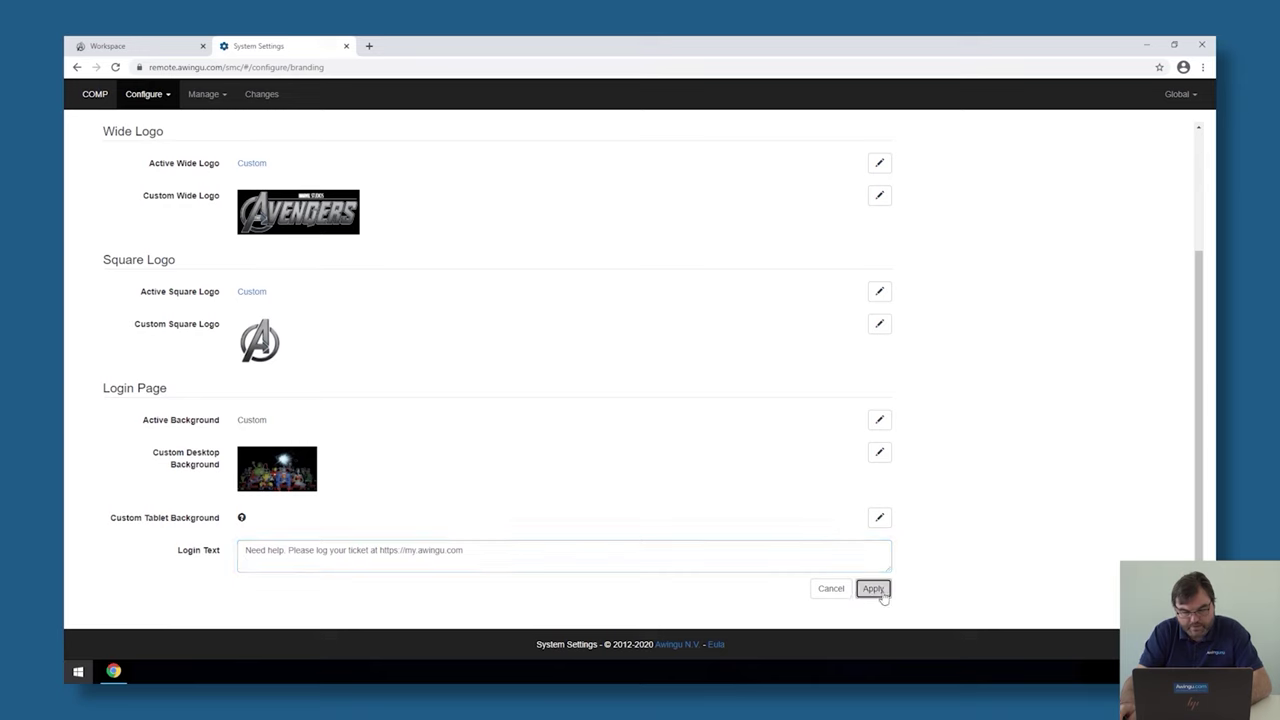
Step: Close the System Settings page and log out of the workspace to bring up the branded login page
left_click(346, 46)
left_click(160, 643)
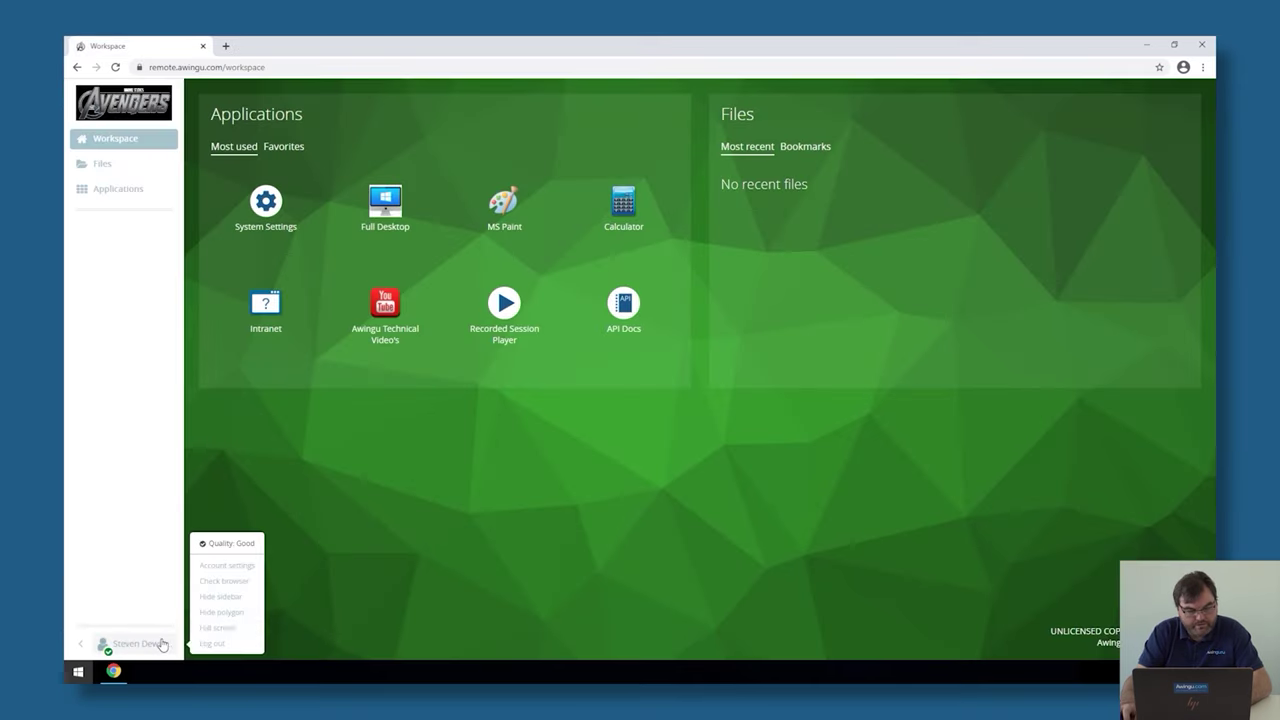
left_click(212, 643)
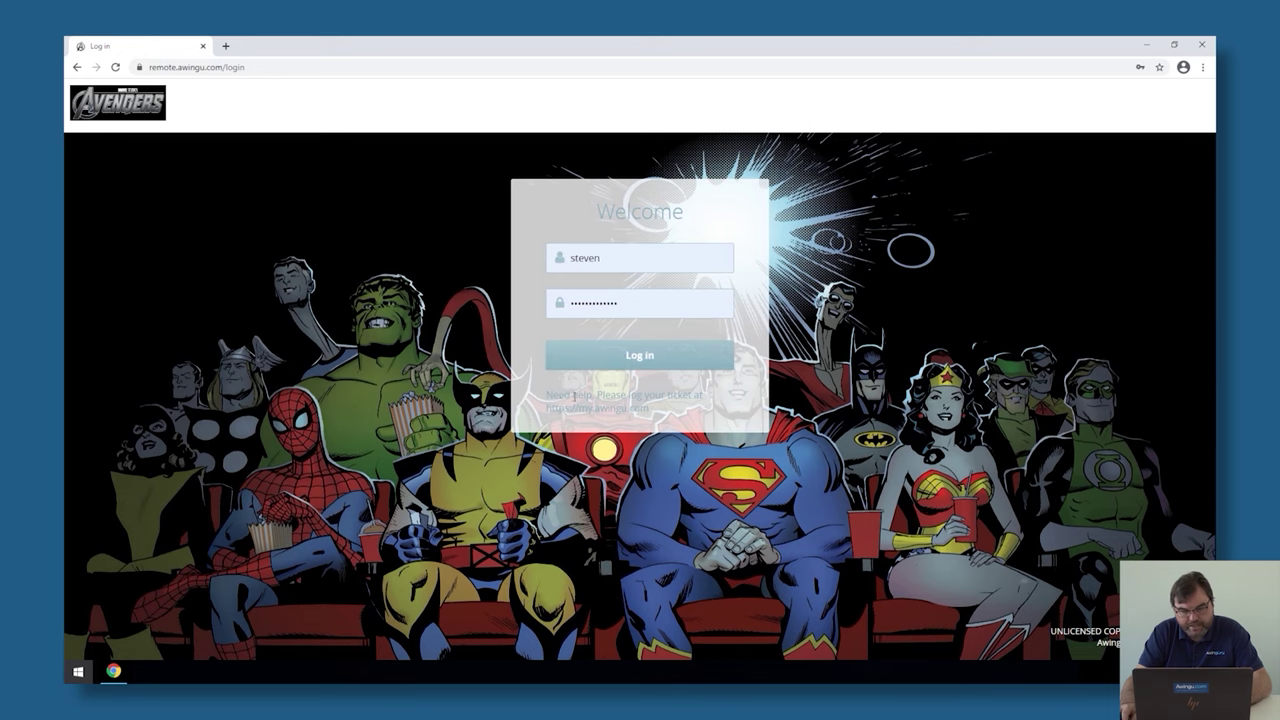
Step: Examine the custom help text on the login page and log back in with the prefilled credentials
left_click_drag(558, 396, 694, 426)
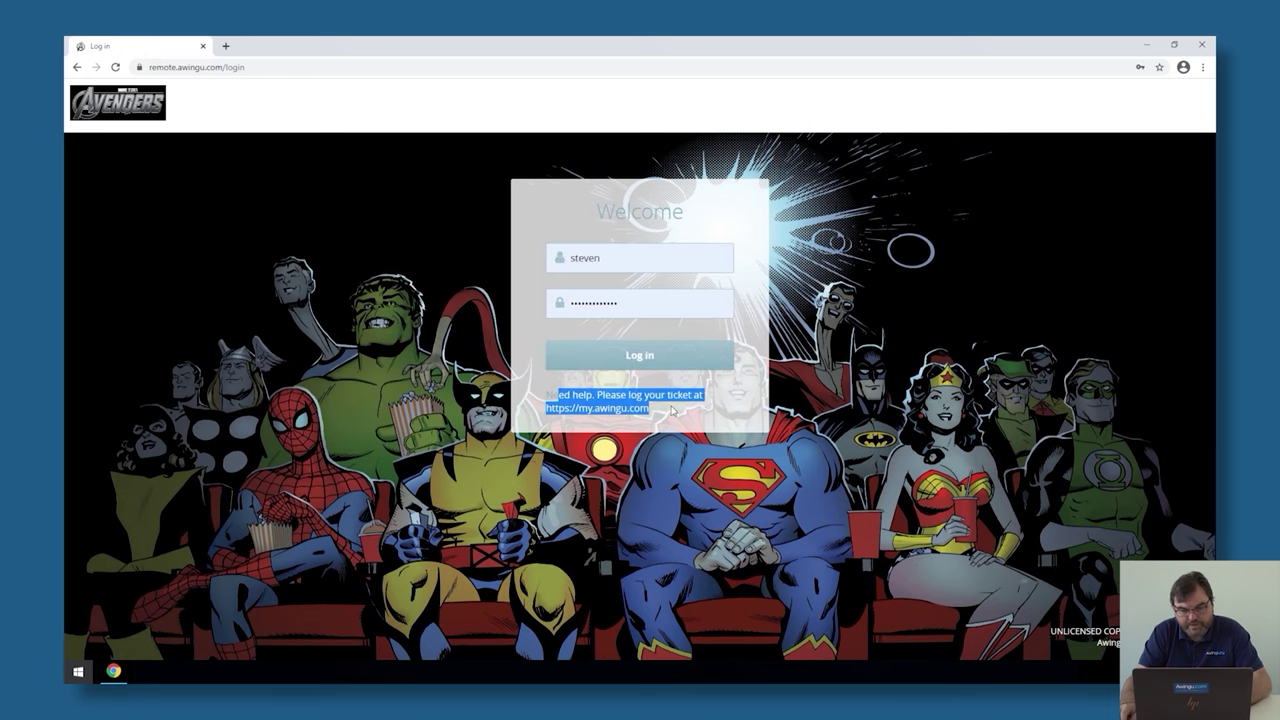
left_click(666, 358)
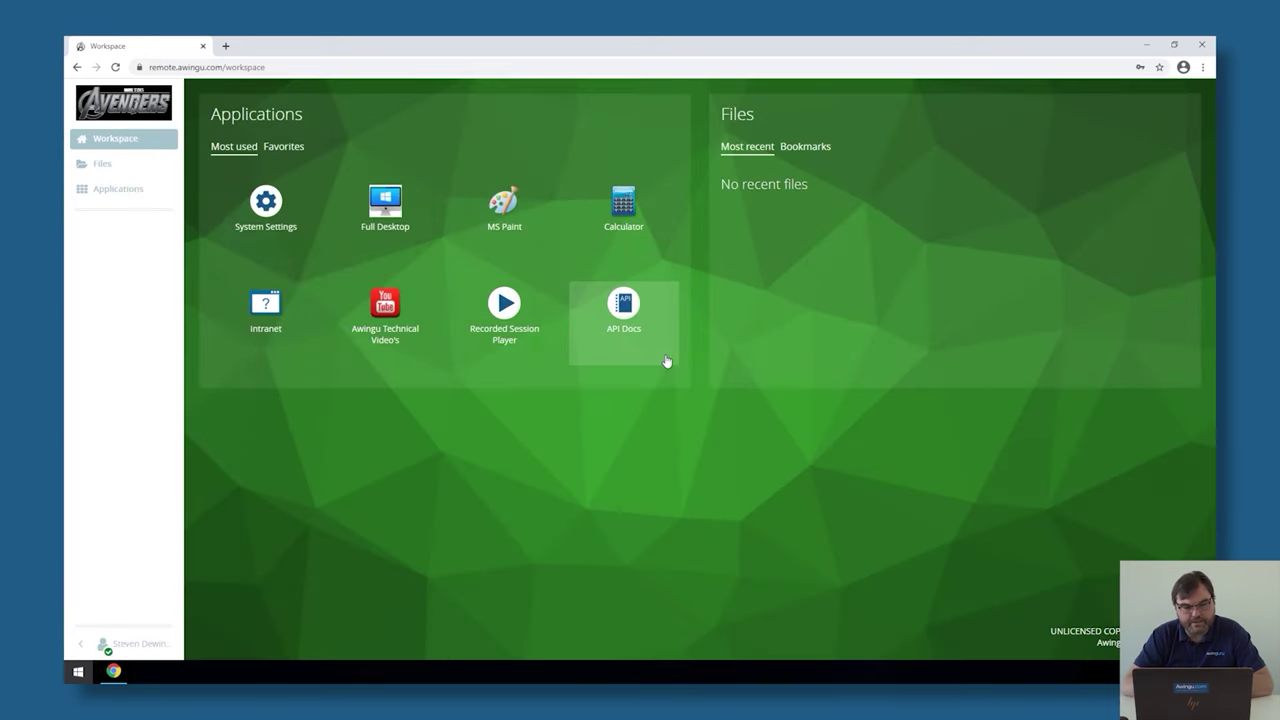